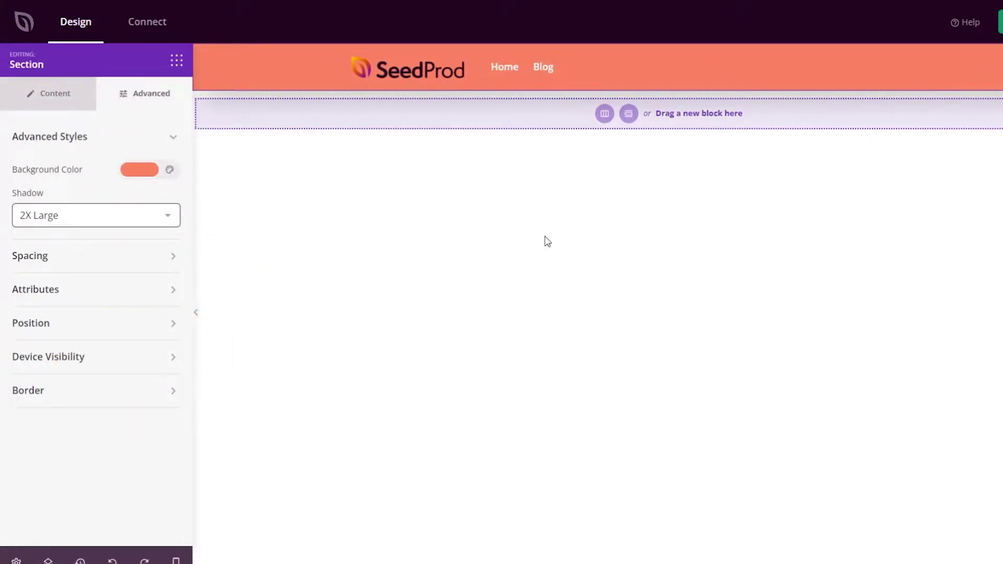
Step: Save the coral-background header design with its large shadow and Home and Blog links
left_click(1001, 22)
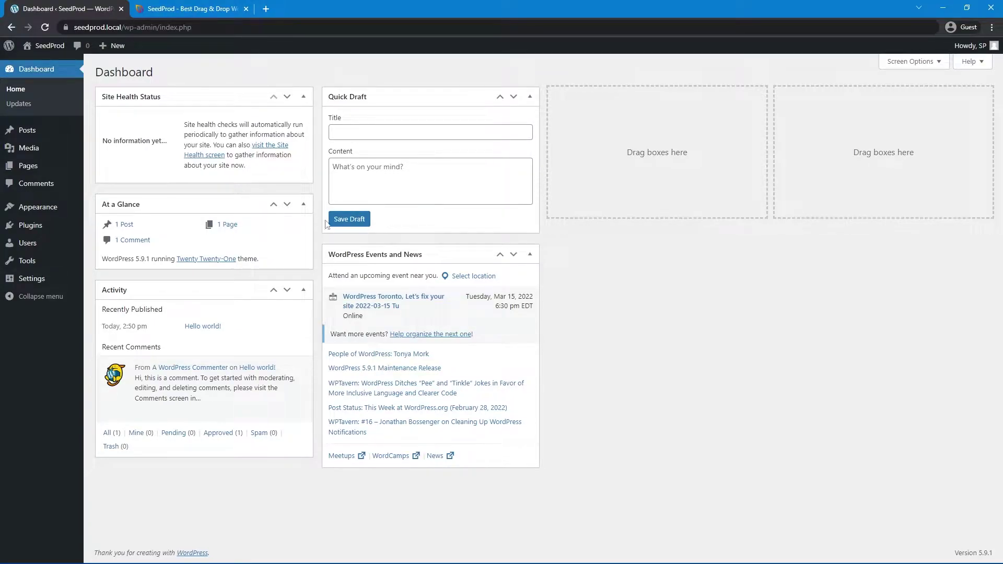
Step: Log in on seedprod.com, download the SeedProd Landing Page Pro 6.10.0 zip, then close the tab
left_click(198, 12)
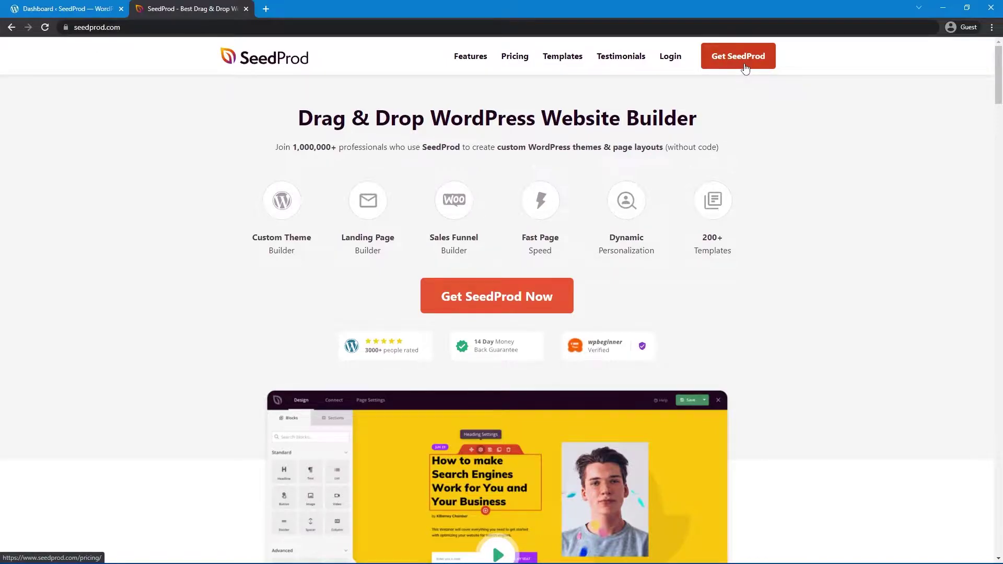
left_click(671, 57)
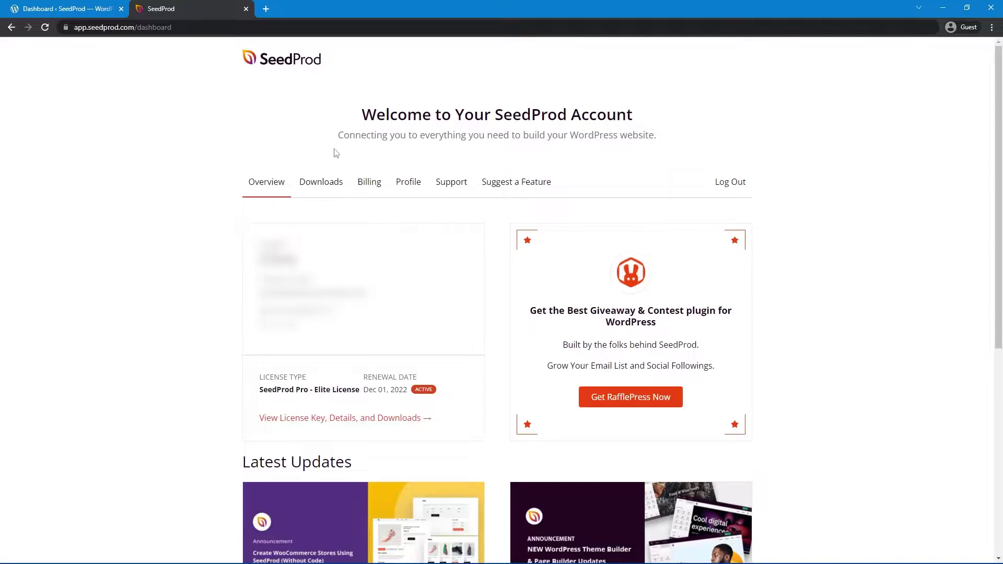
left_click(323, 186)
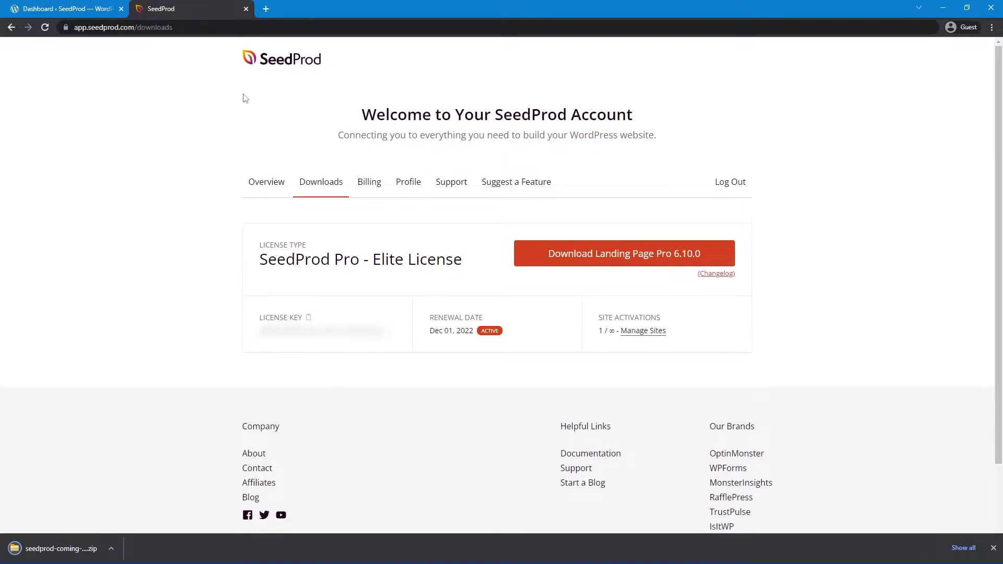
left_click(245, 9)
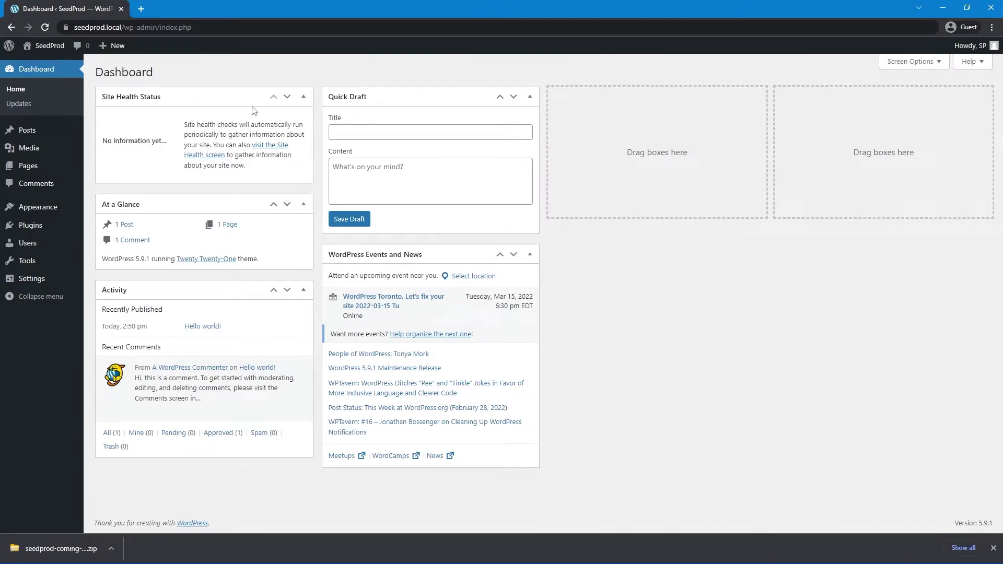
Step: Upload seedprod-coming-soon-pro-5-6.10.0.zip through Plugins > Add New, install it and activate it
mouse_move(35, 230)
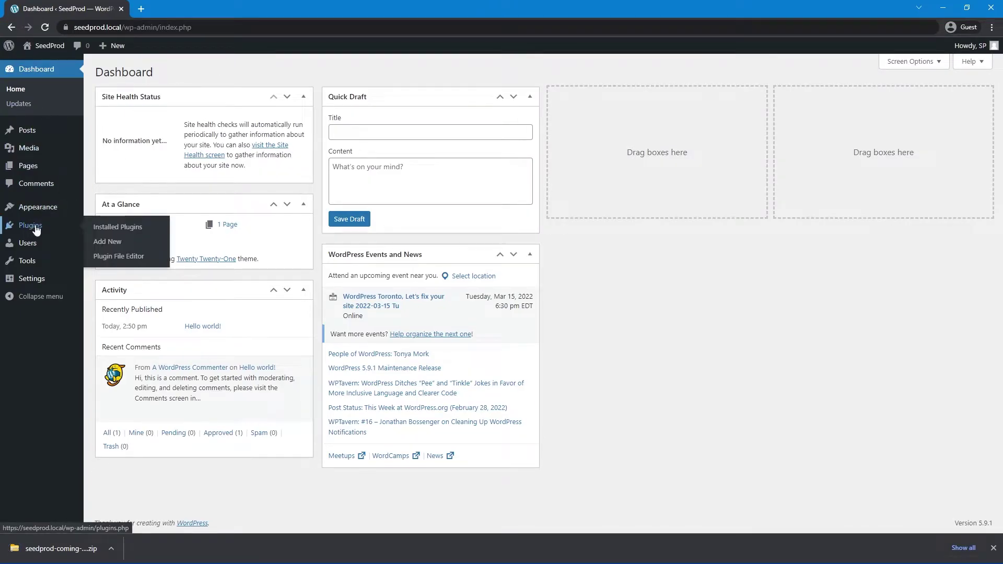
left_click(111, 241)
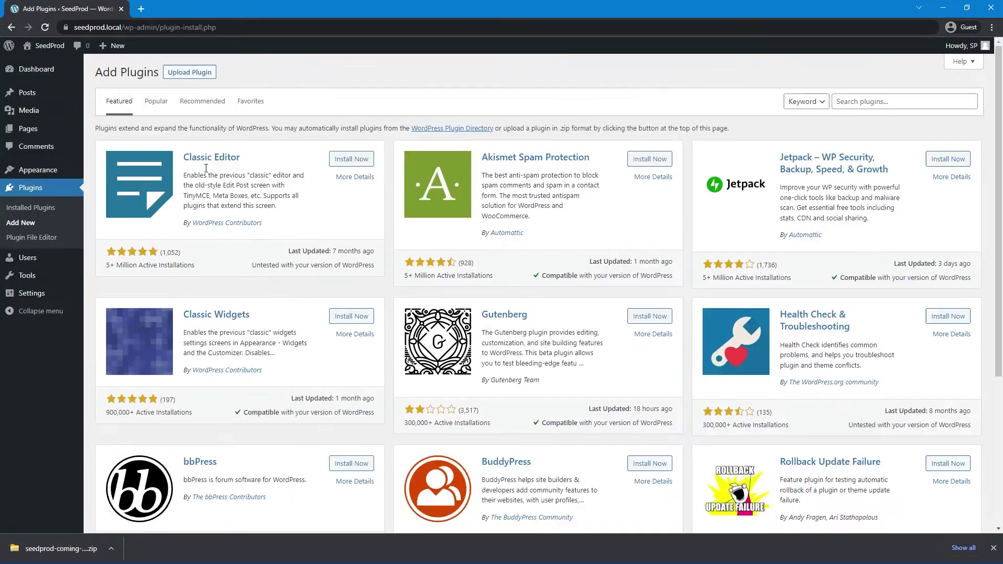
left_click(194, 73)
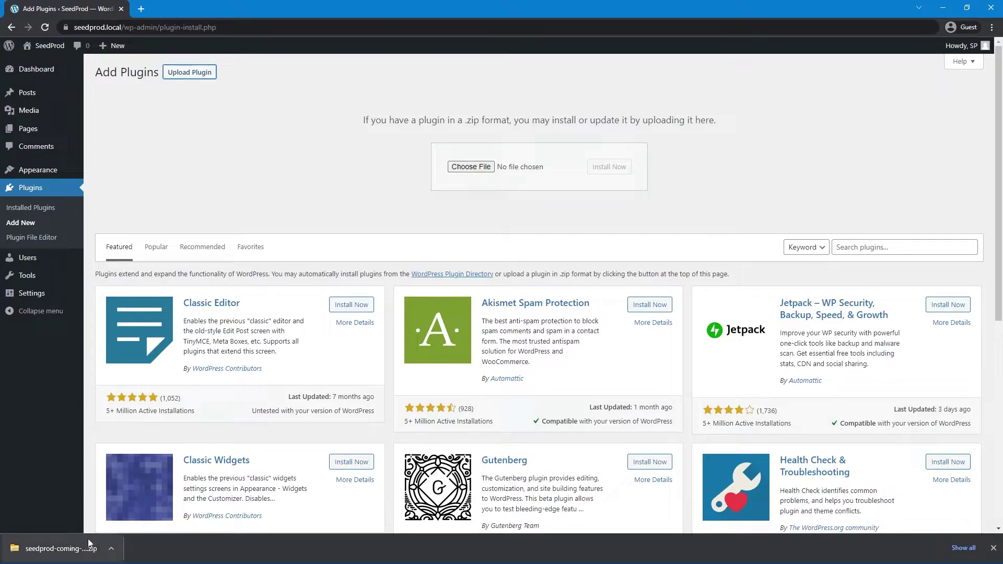
left_click_drag(60, 555, 482, 168)
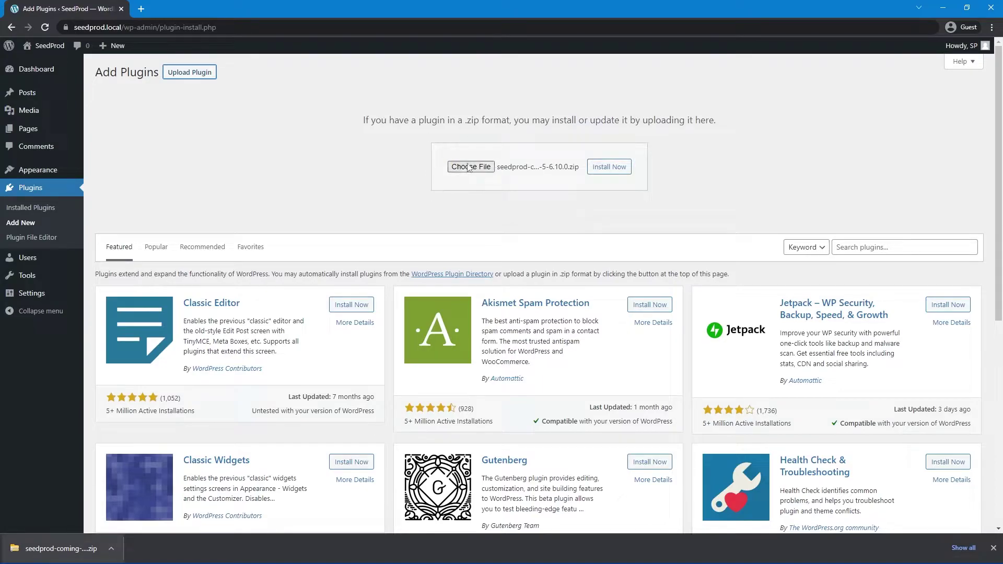
left_click(608, 169)
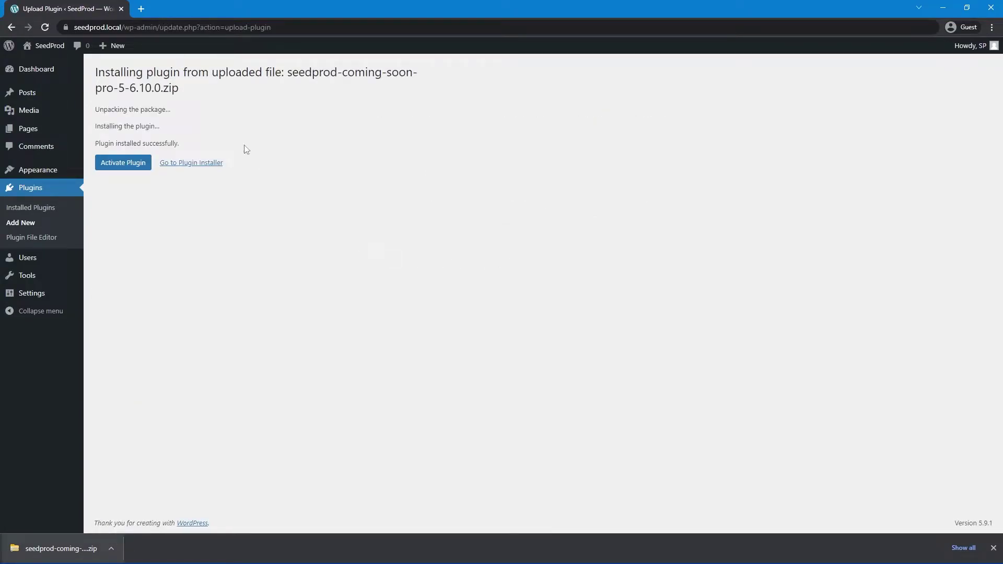
left_click(134, 163)
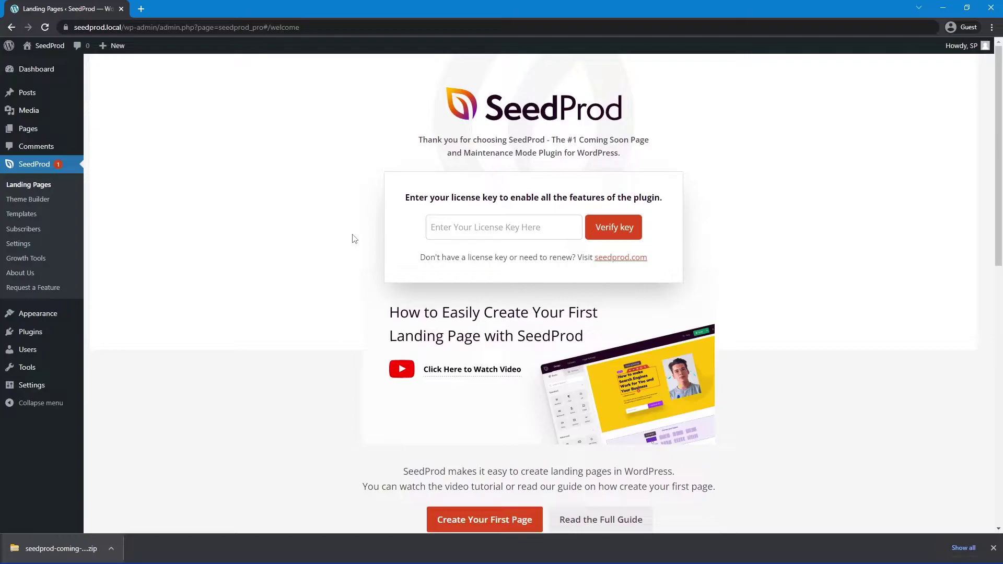
Step: Paste and verify the SeedProd license key, then go to the Theme Builder template list
right_click(504, 229)
left_click(535, 312)
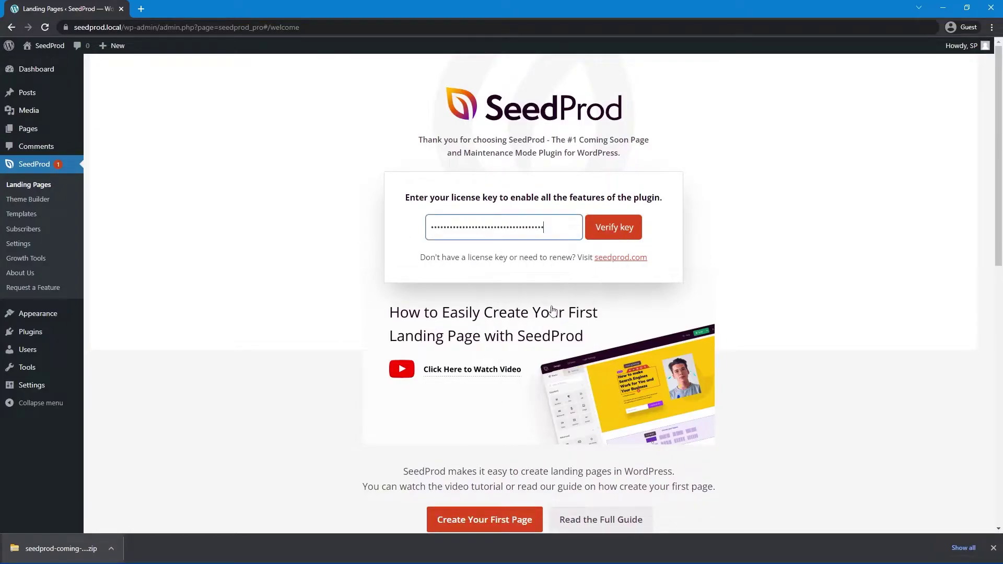
left_click(617, 235)
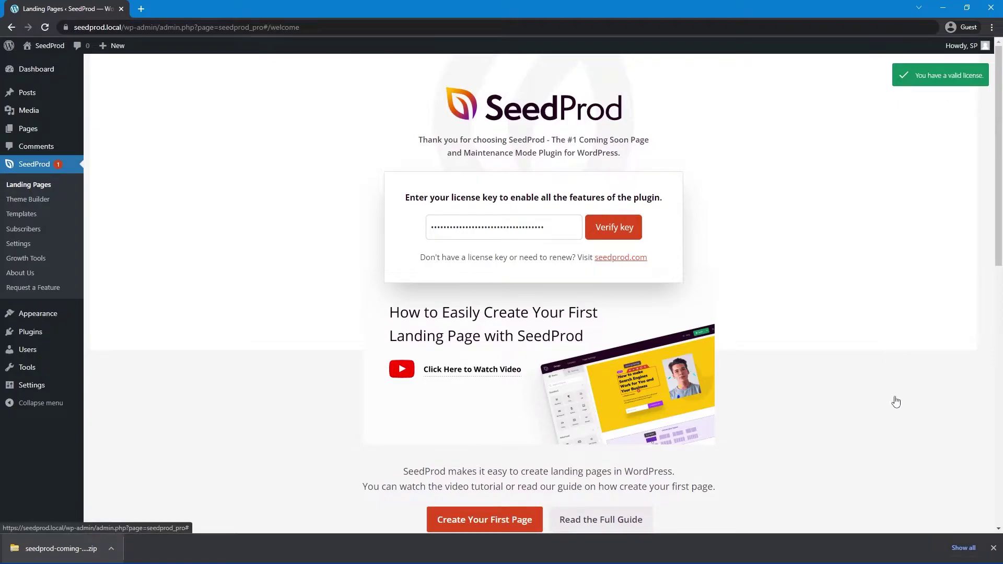
left_click(993, 548)
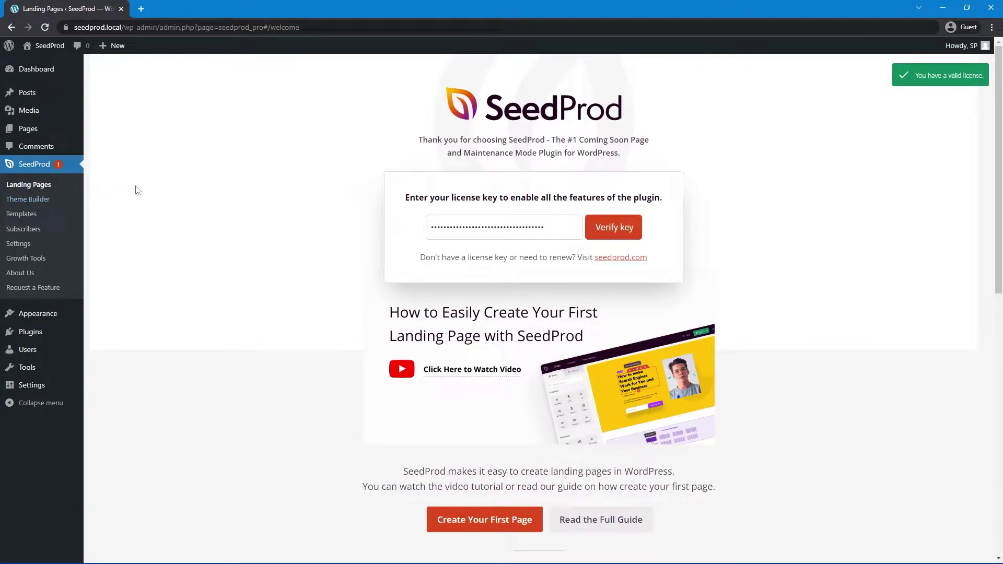
left_click(41, 202)
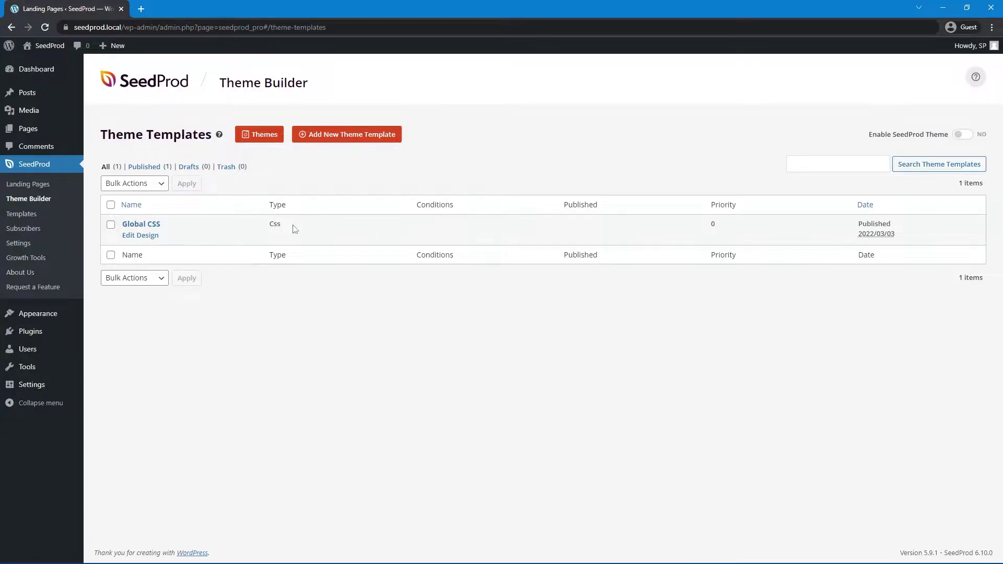
Step: Open the live site's front page in a new tab, then return to Theme Templates
mouse_move(52, 44)
middle_click(41, 64)
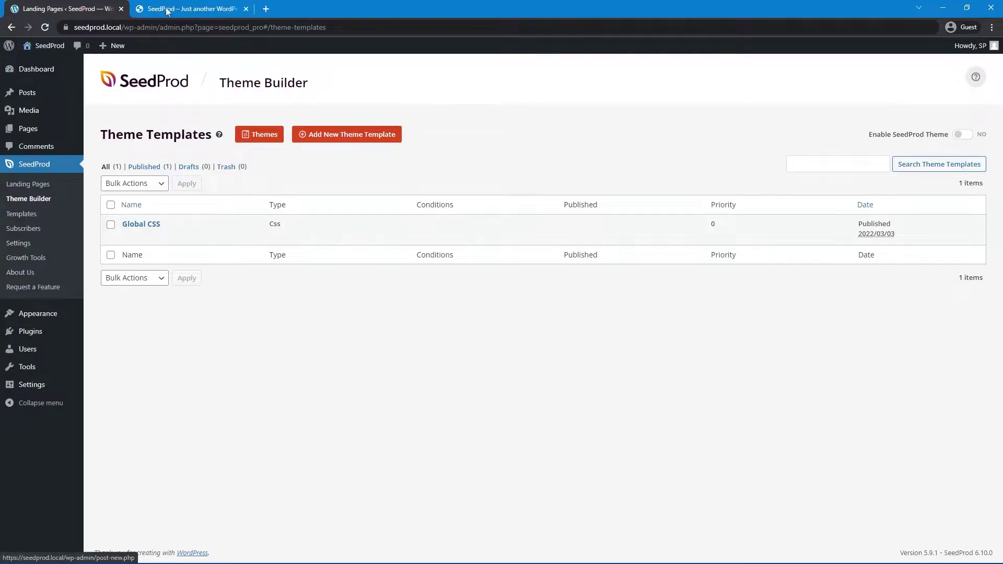
left_click(164, 9)
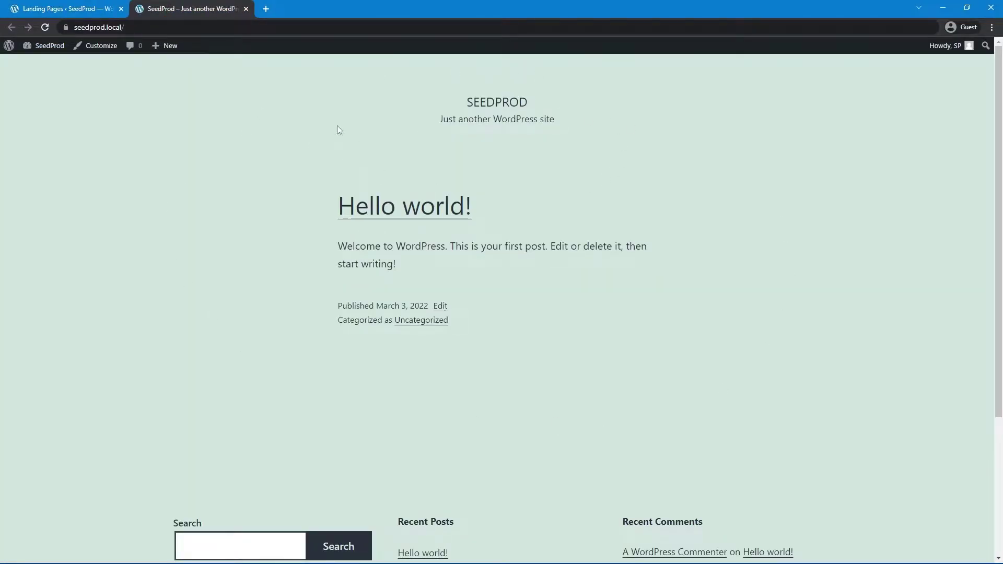
left_click(89, 11)
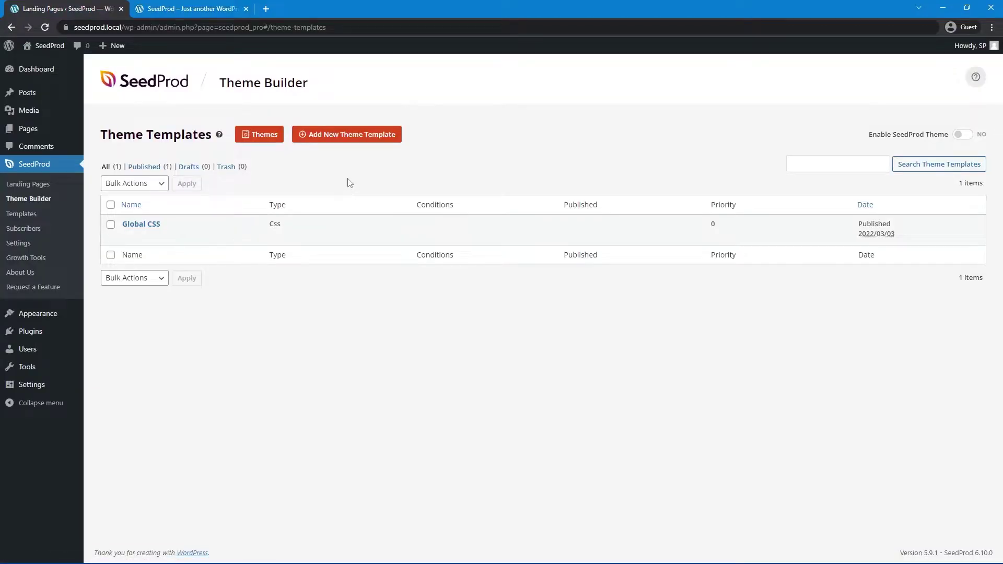
Step: Fill in a new 'Main Header' template of type Header, then close the form unsaved
left_click(346, 141)
left_click(440, 289)
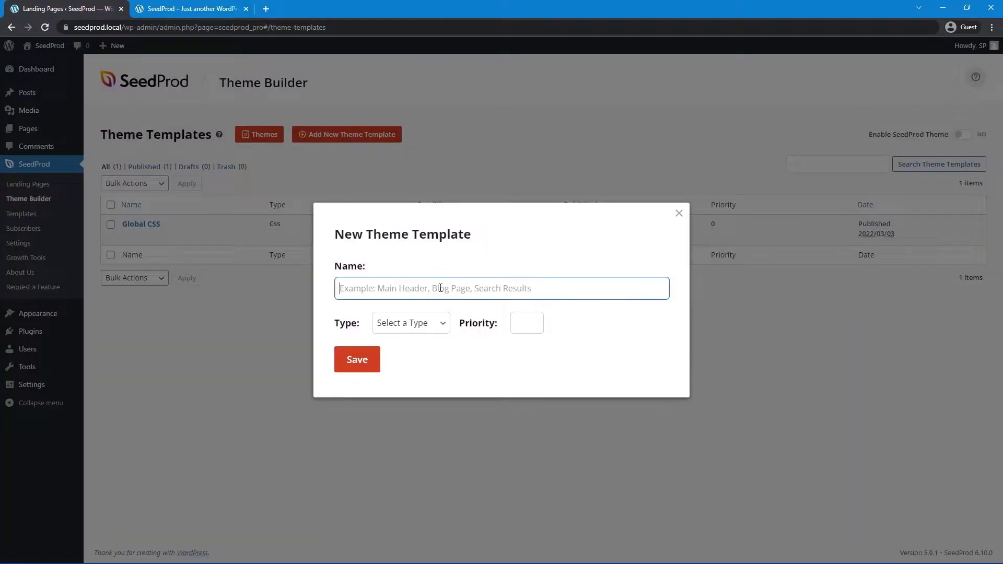
type("Main Header")
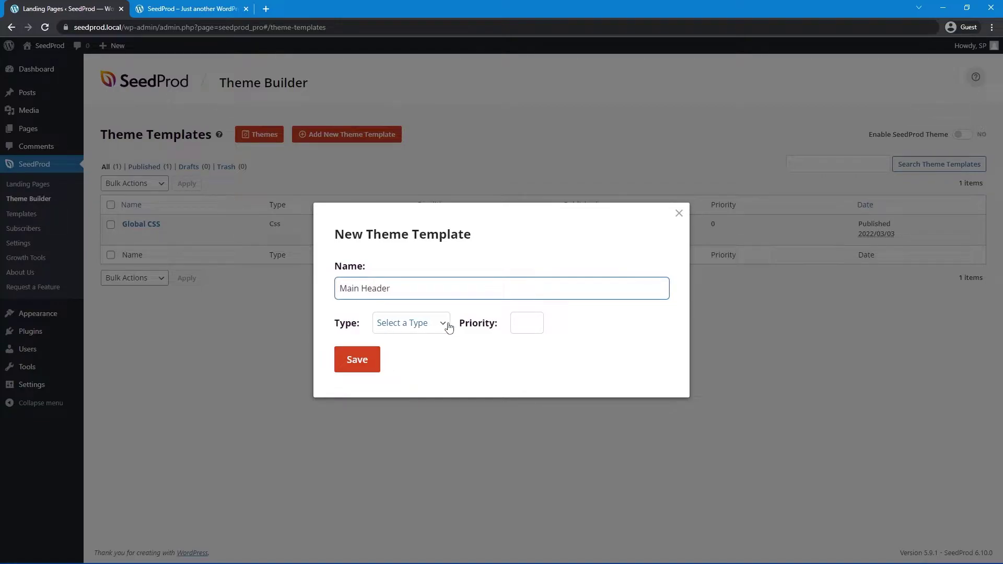
left_click(442, 323)
left_click(402, 353)
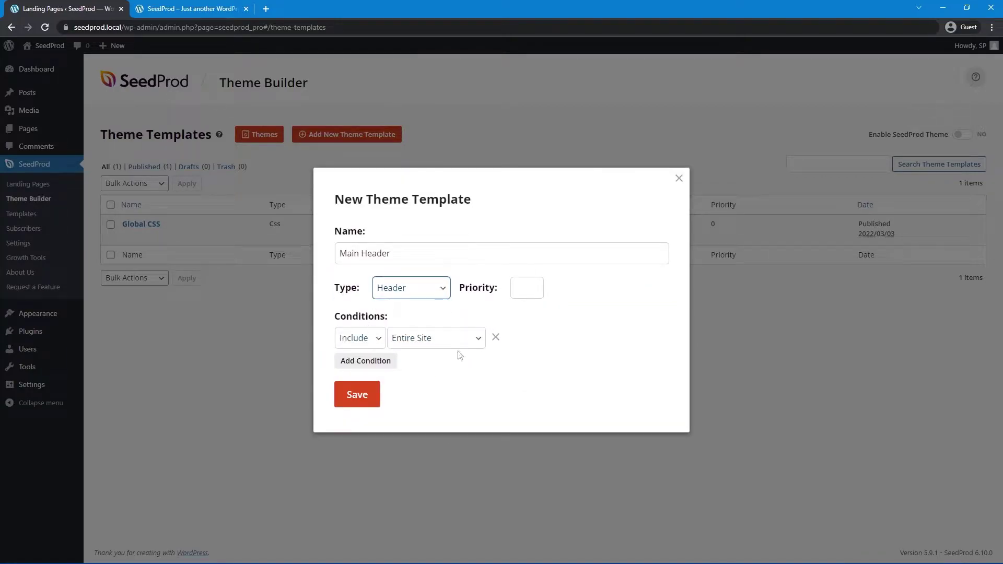
left_click(679, 180)
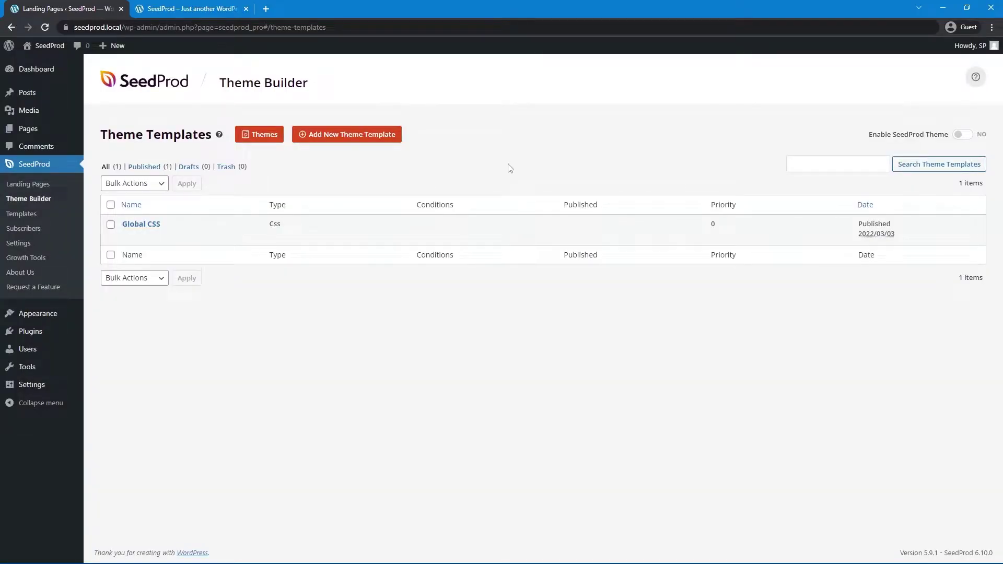
Step: Import the Starter Theme from the SeedProd Themes gallery
left_click(263, 135)
scroll(526, 251, "down", 20)
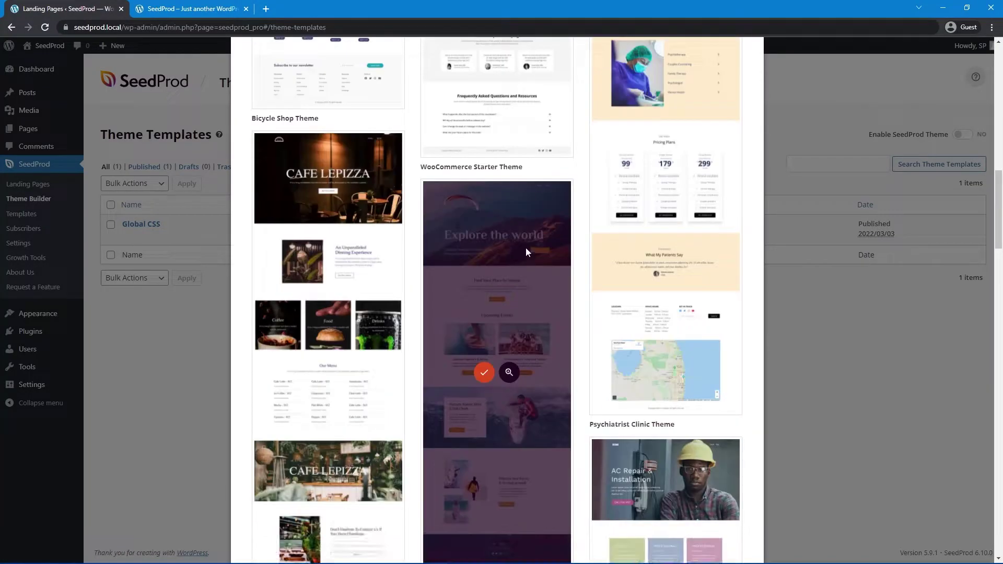
scroll(517, 269, "down", 10)
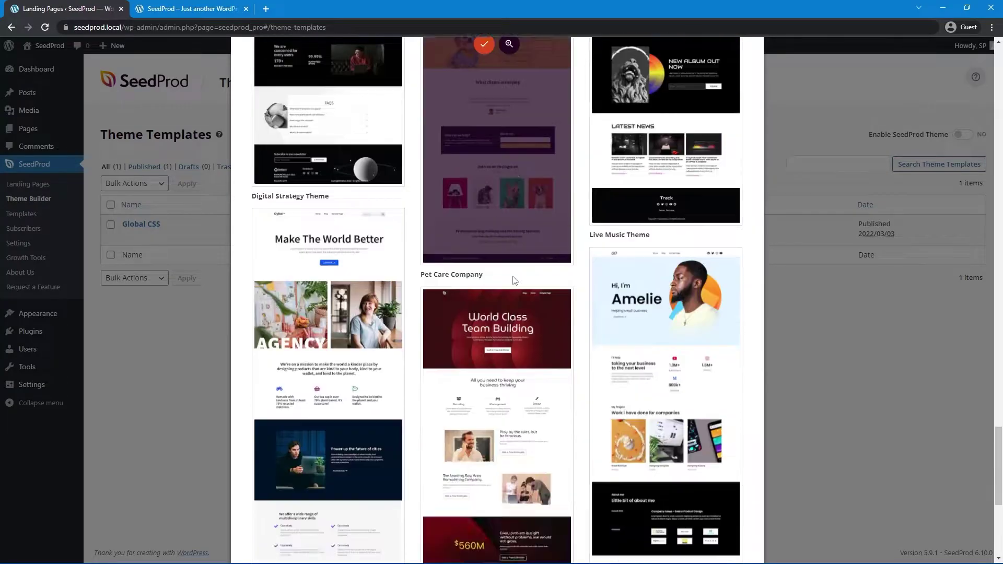
scroll(507, 282, "up", 15)
scroll(504, 285, "up", 20)
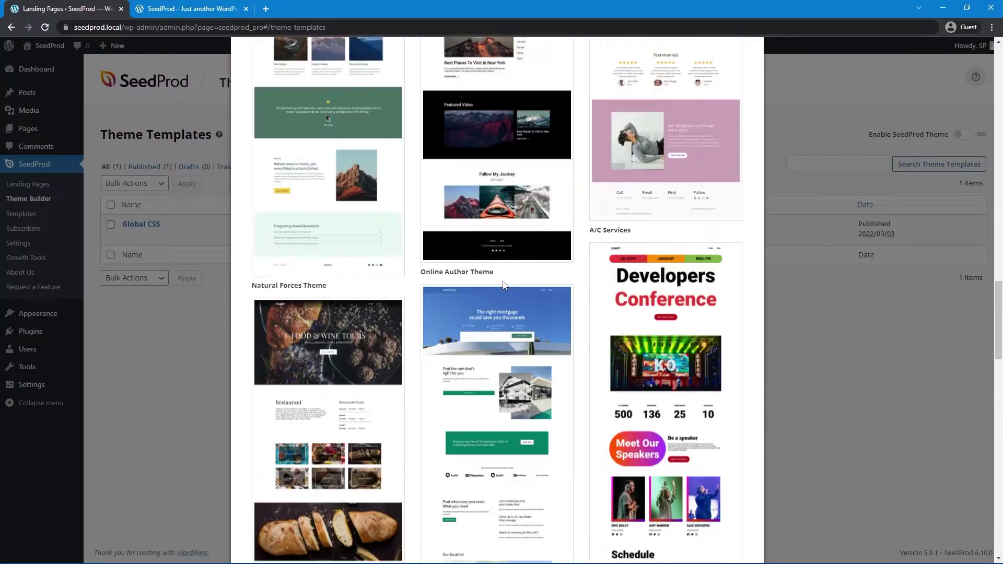
scroll(510, 282, "up", 5)
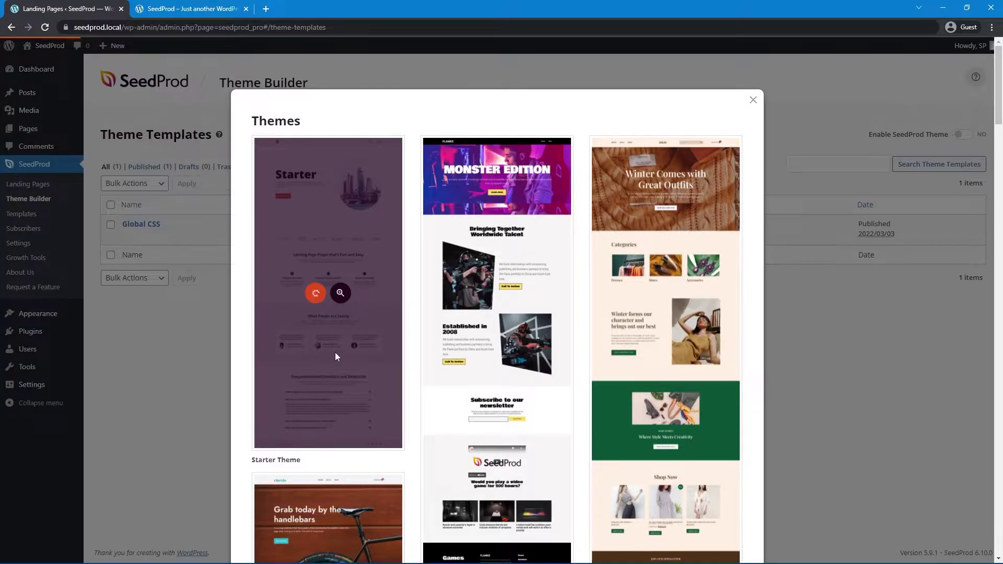
left_click(335, 352)
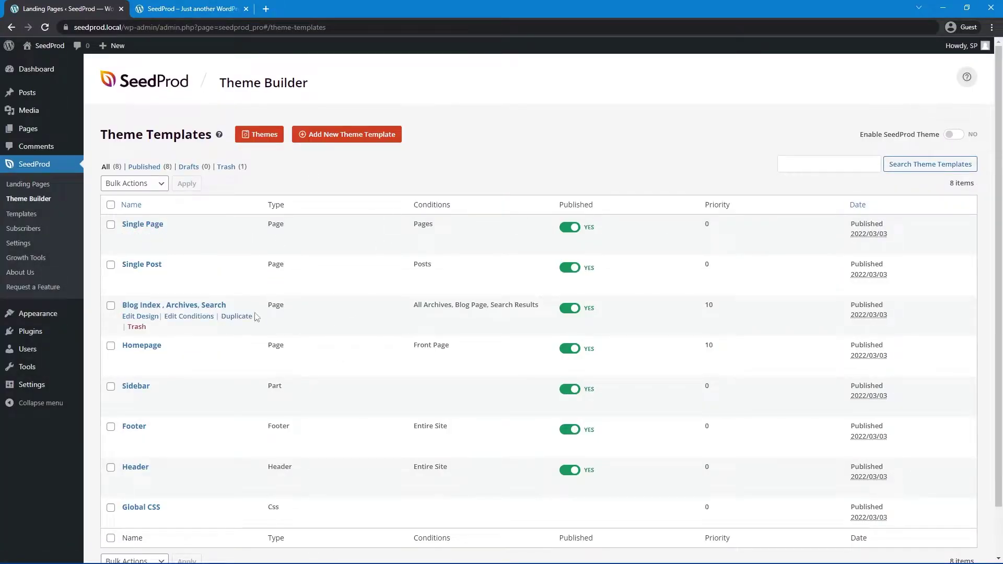
scroll(345, 385, "down", 1)
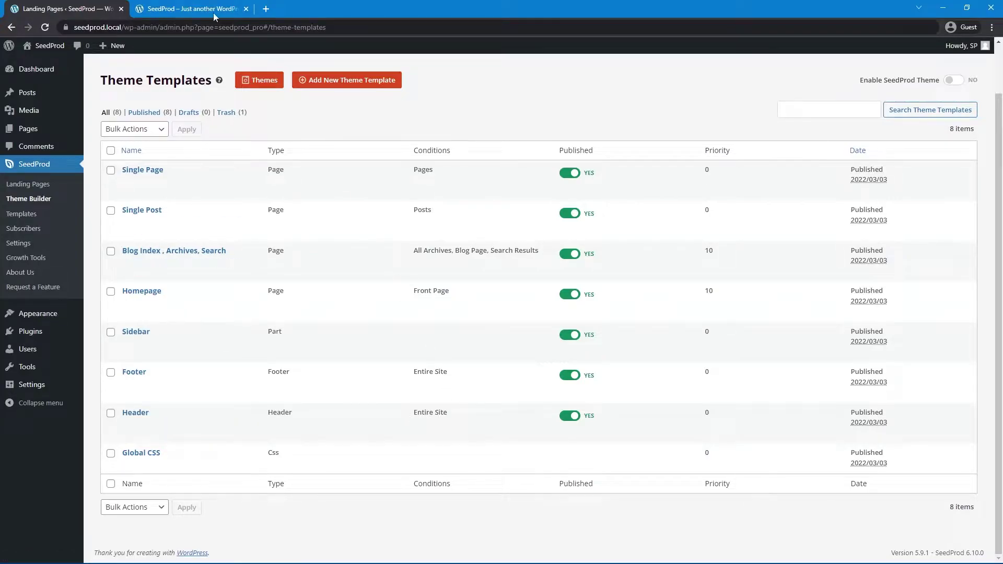
Step: Reload the live site to check it, then return to the Theme Templates list
left_click(199, 9)
left_click(45, 28)
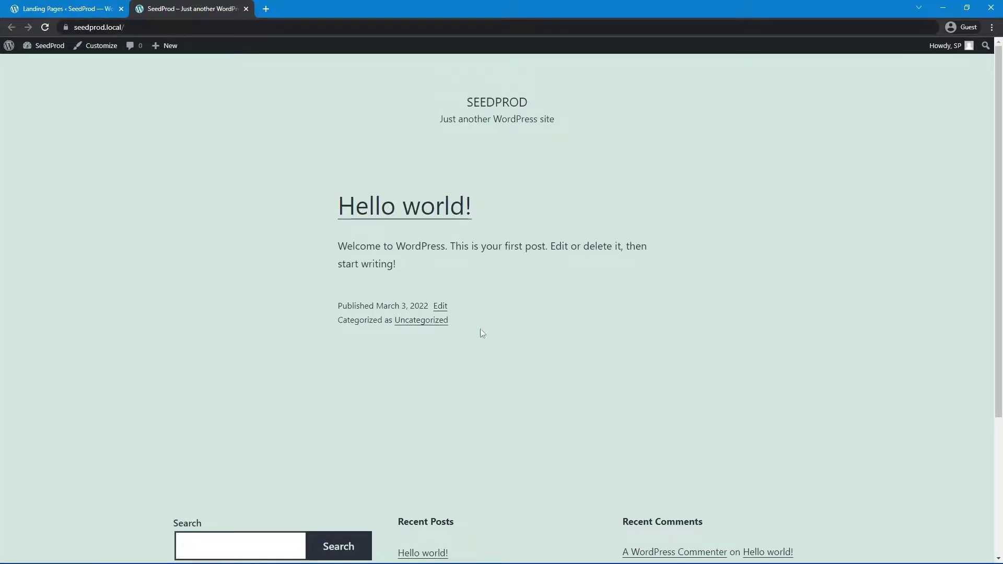
left_click(86, 14)
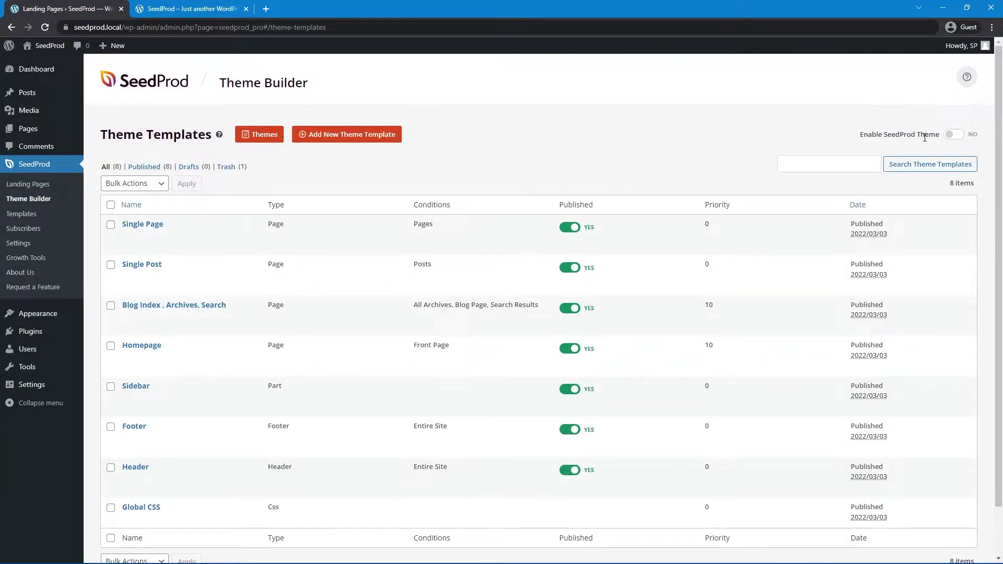
Step: Enable the SeedProd theme, view the Starter design live, and open the Header template
left_click(953, 136)
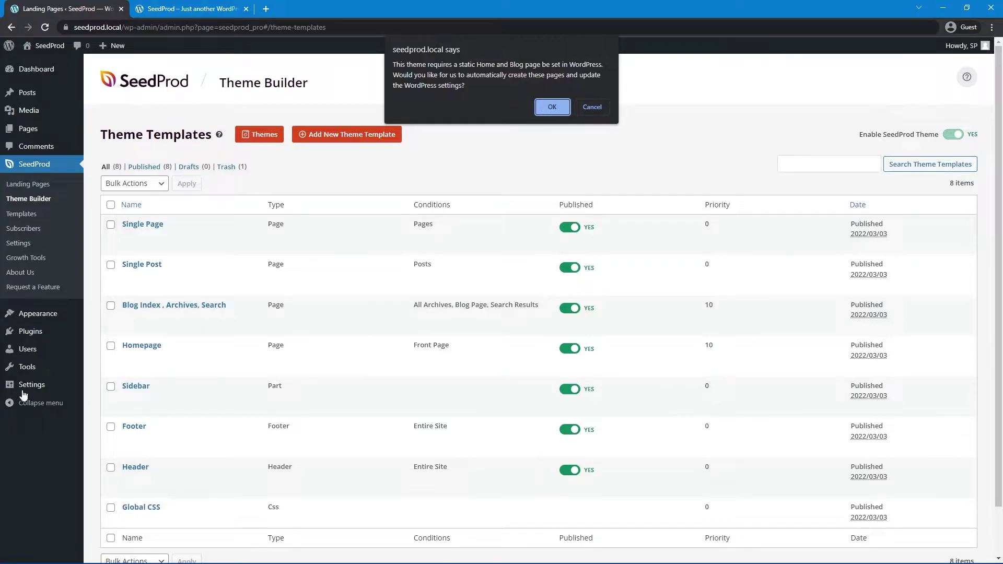
left_click(550, 110)
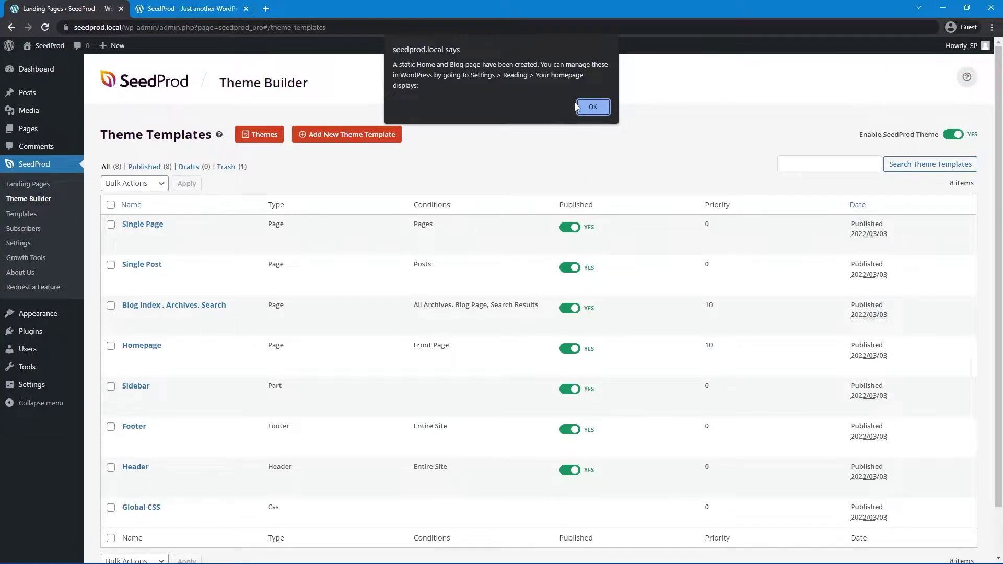
left_click(193, 8)
left_click(44, 27)
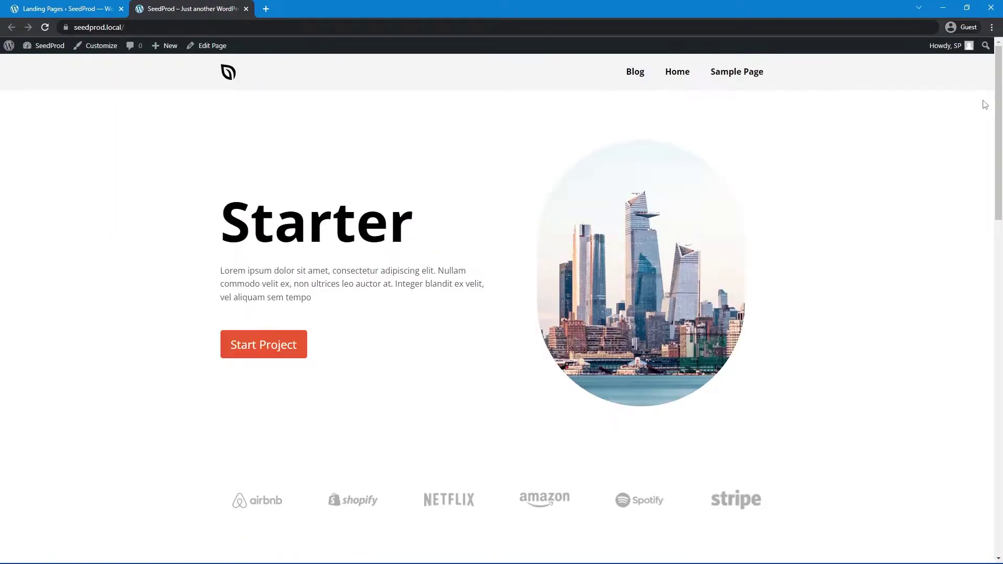
scroll(983, 339, "down", 15)
scroll(983, 339, "up", 15)
left_click(67, 8)
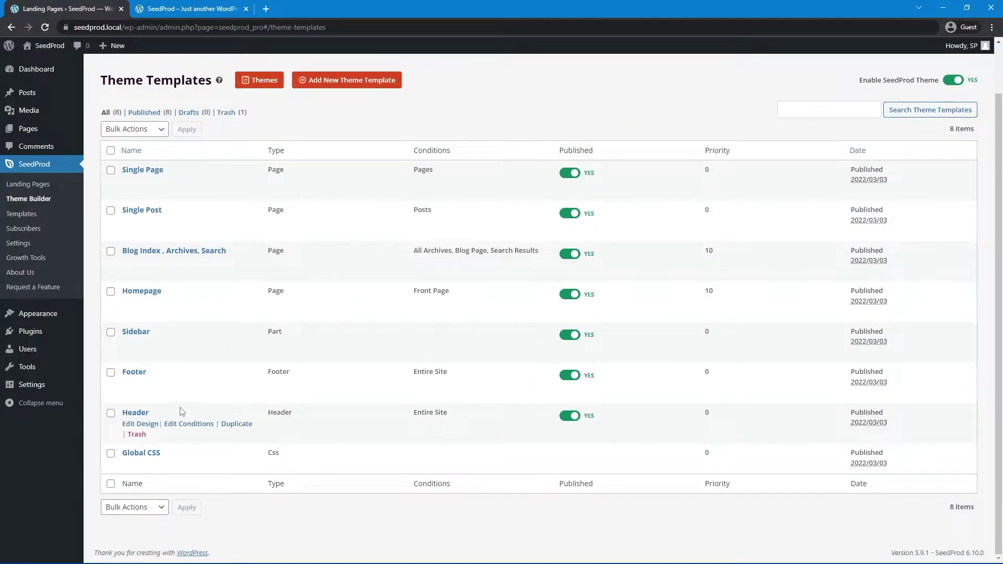
left_click(140, 424)
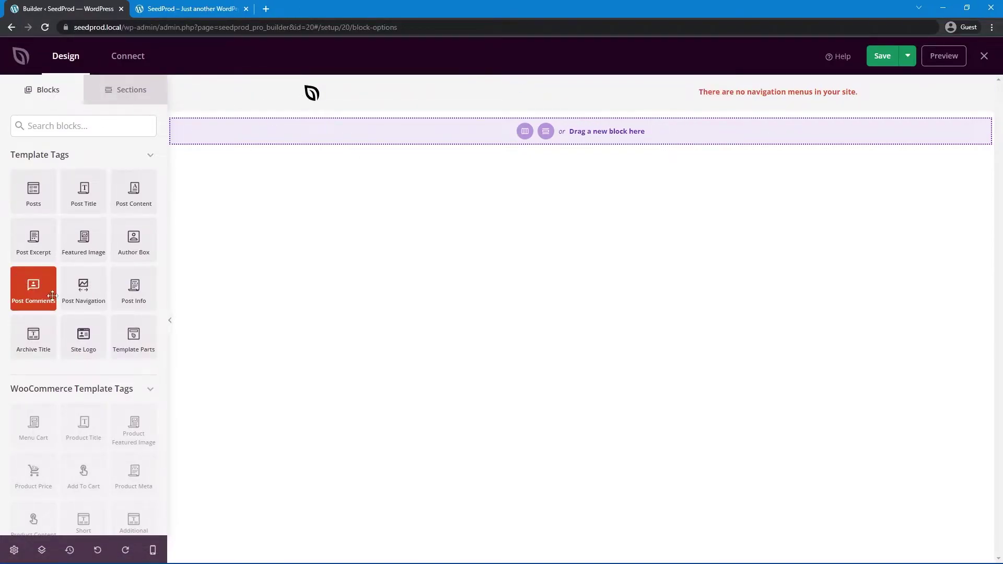
Step: Add a trial Call To Action button to the header with a Button block
scroll(105, 232, "down", 10)
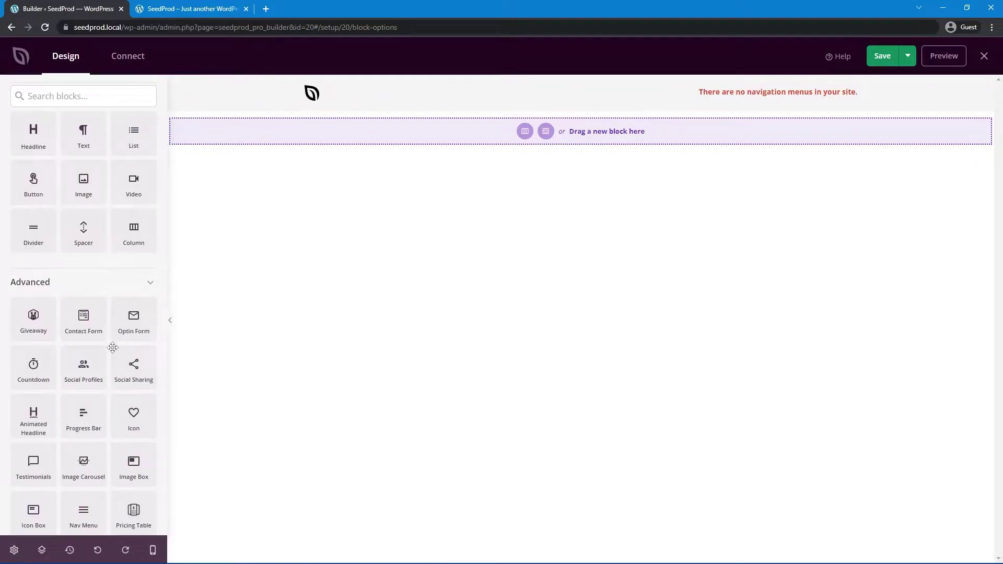
scroll(98, 235, "down", 2)
scroll(49, 313, "up", 4)
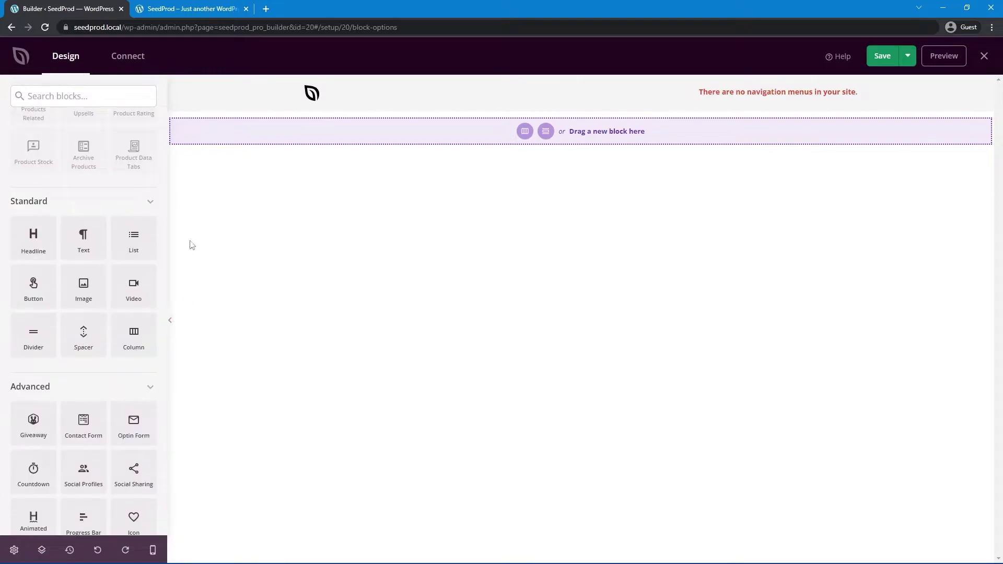
left_click_drag(44, 286, 519, 124)
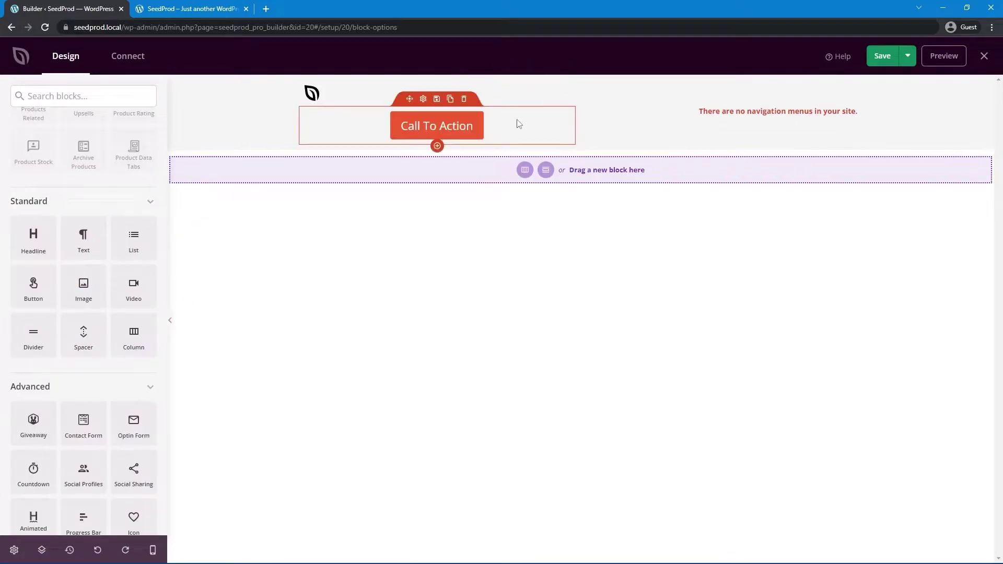
left_click(423, 100)
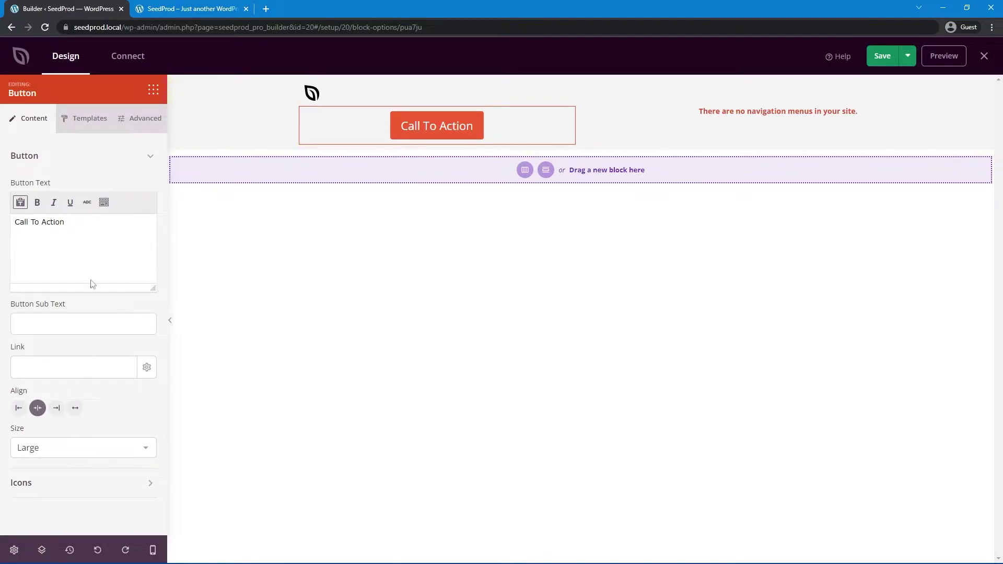
Step: Set the Nav Menu to the WordPress Menu (Home, Blog) and delete the Call To Action button
left_click(312, 94)
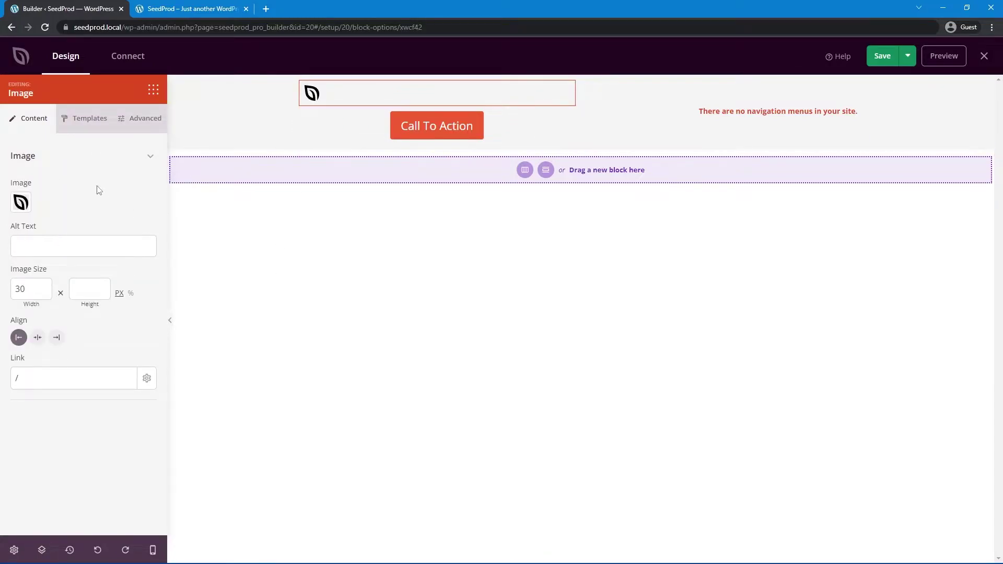
left_click(797, 111)
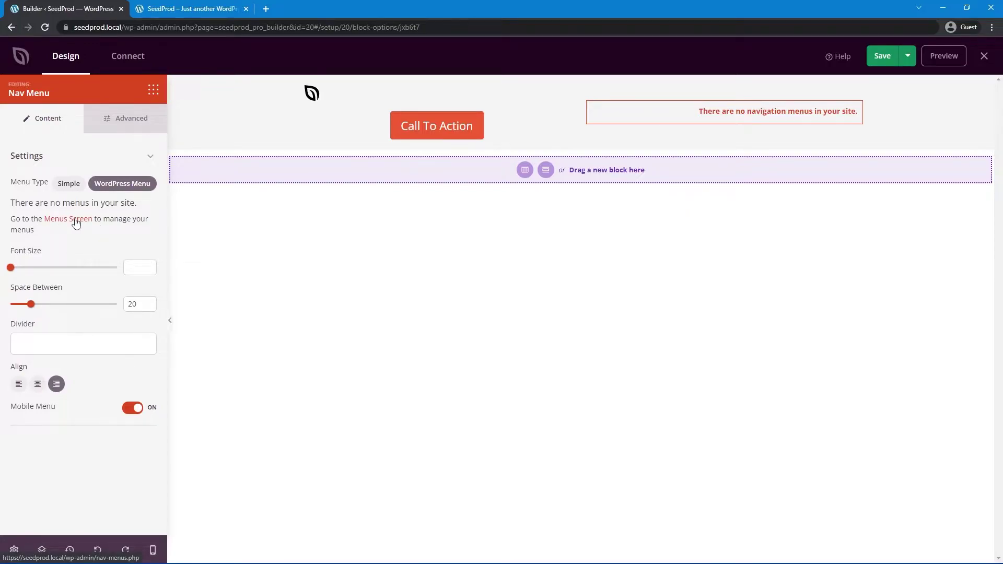
left_click(69, 184)
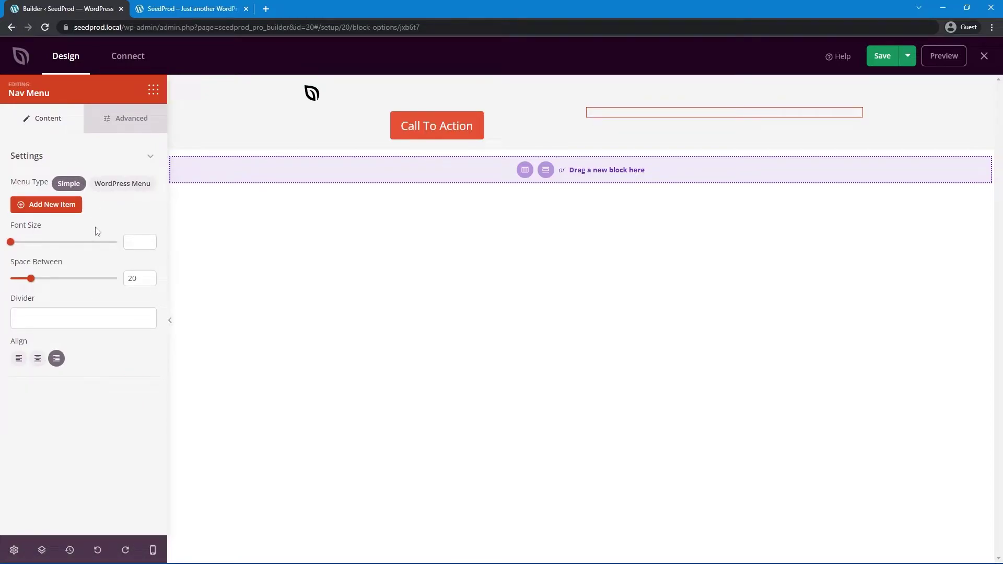
left_click(122, 183)
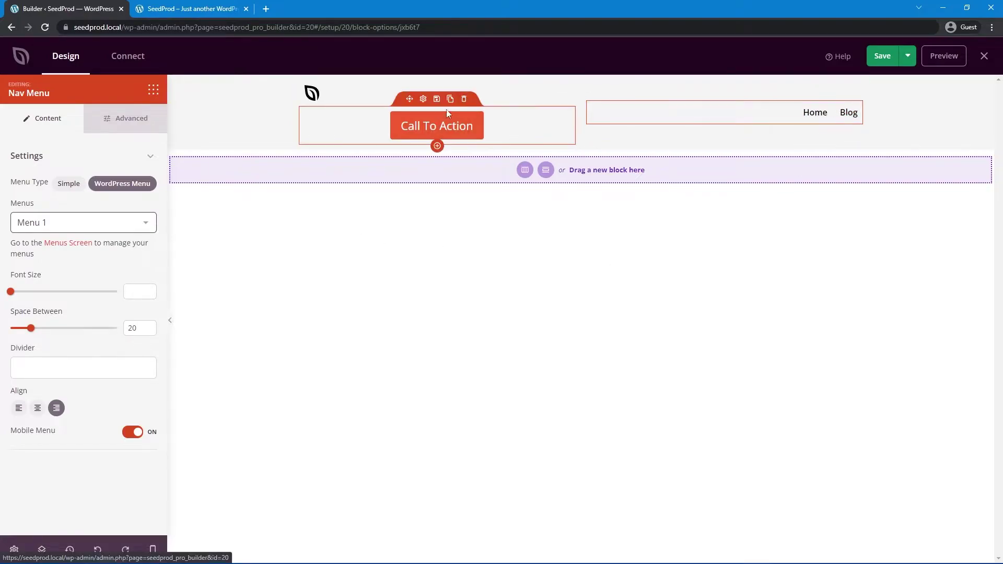
left_click(464, 100)
left_click(467, 313)
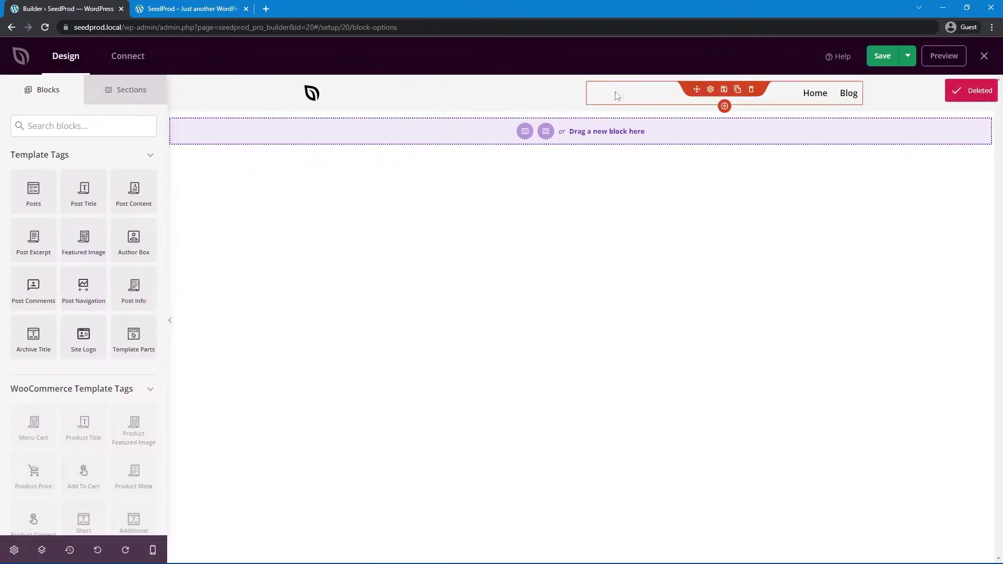
Step: Give the header section a dark red background, save, and reload the live site to check
left_click(227, 93)
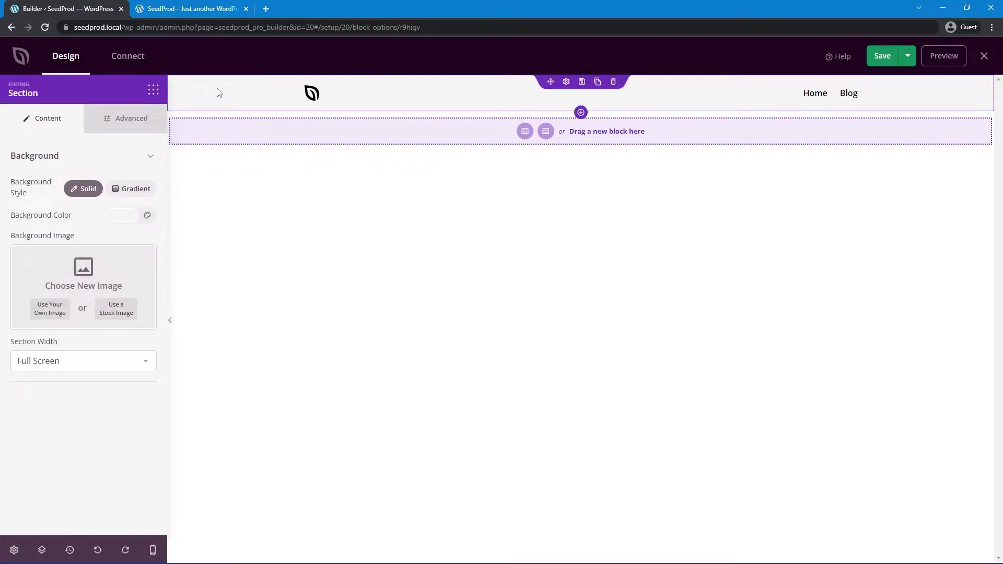
left_click(112, 216)
left_click_drag(134, 264, 193, 262)
left_click(279, 237)
left_click(881, 57)
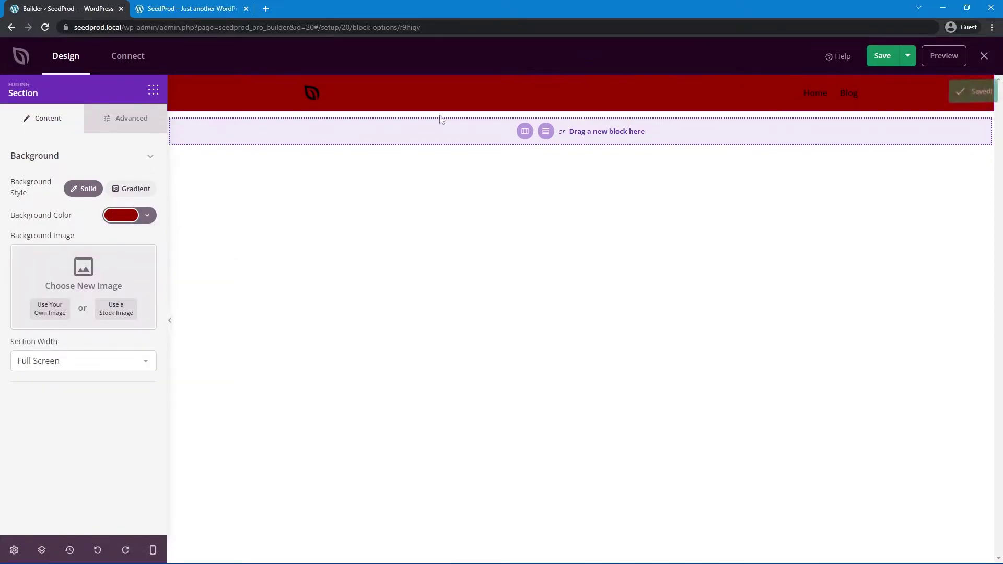
left_click(192, 10)
left_click(45, 27)
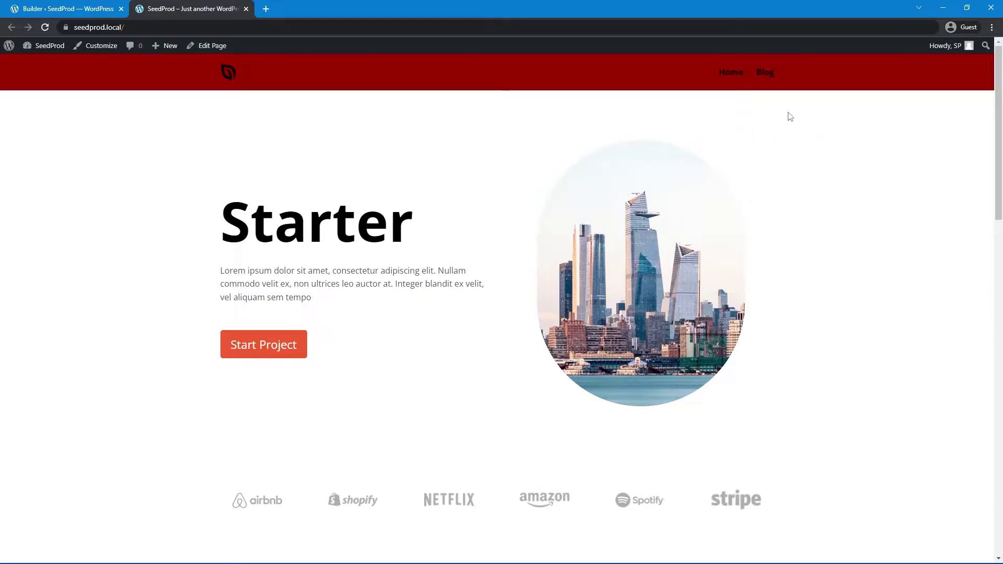
Step: Change the header background back to a near-white light grey
left_click(86, 9)
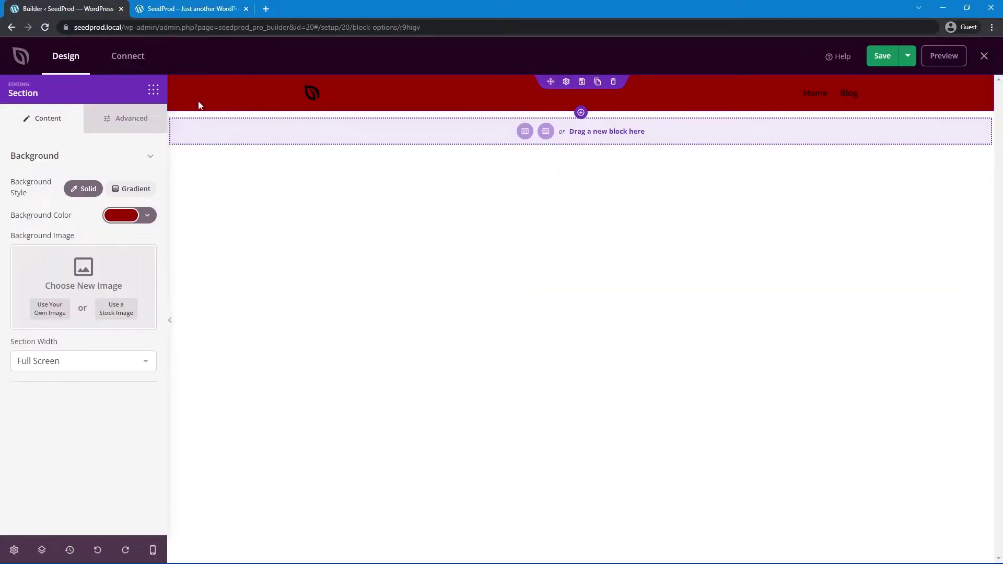
left_click(121, 215)
left_click(100, 249)
left_click_drag(101, 249, 97, 243)
left_click(89, 209)
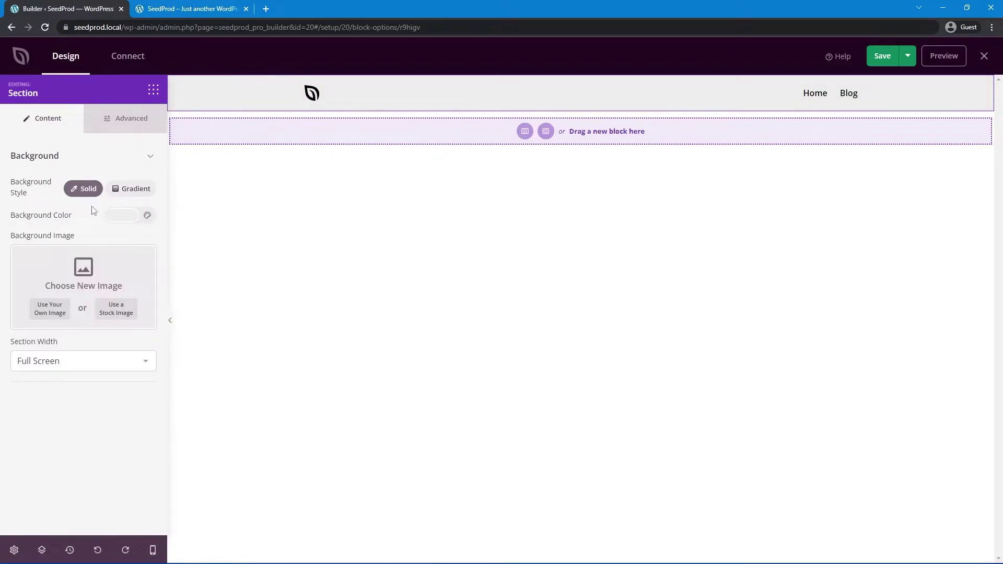
left_click(320, 93)
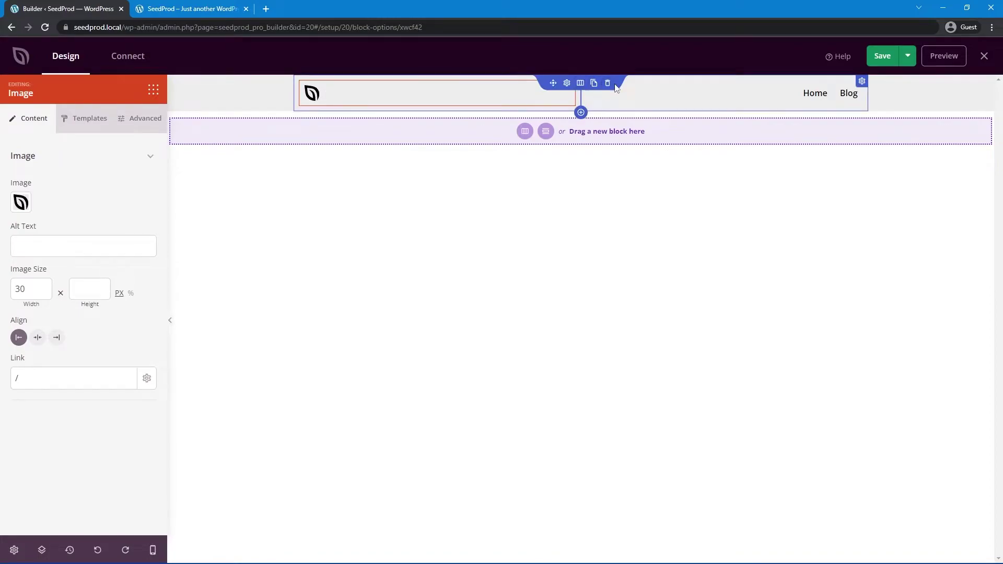
Step: Replace the header row with a three-column layout and widen the middle column
left_click(608, 83)
left_click(483, 318)
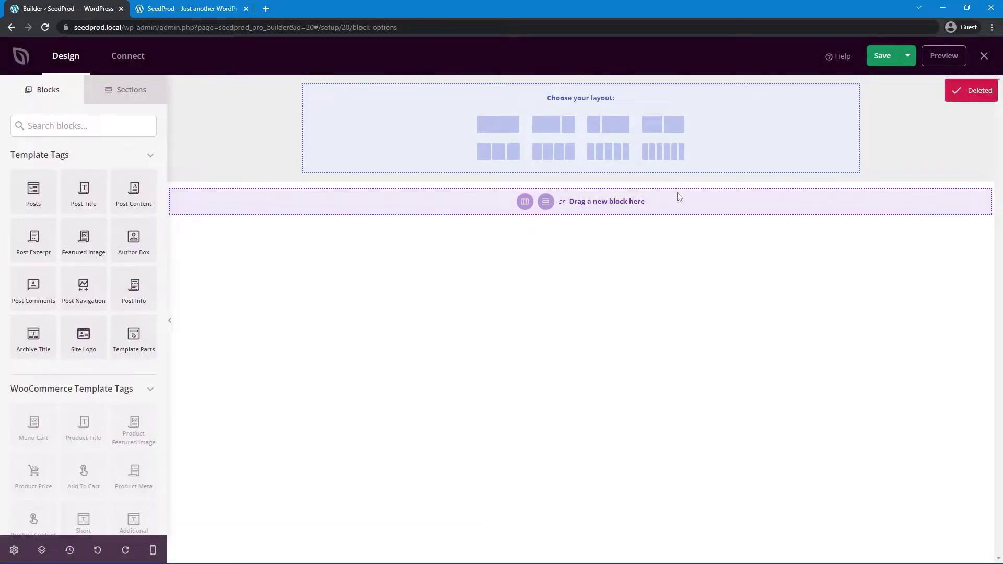
left_click(500, 151)
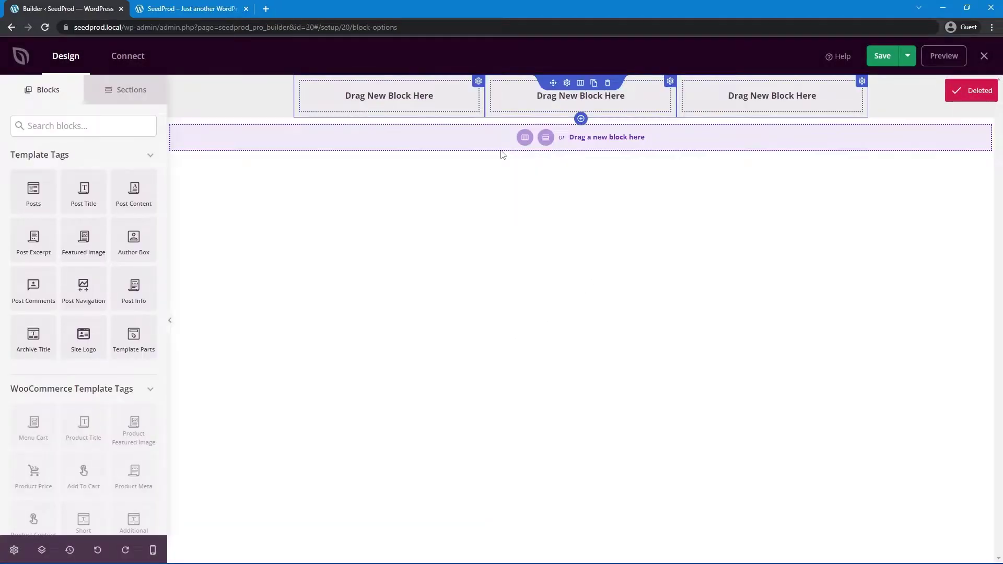
left_click(484, 90)
left_click_drag(484, 100, 399, 102)
left_click(677, 105)
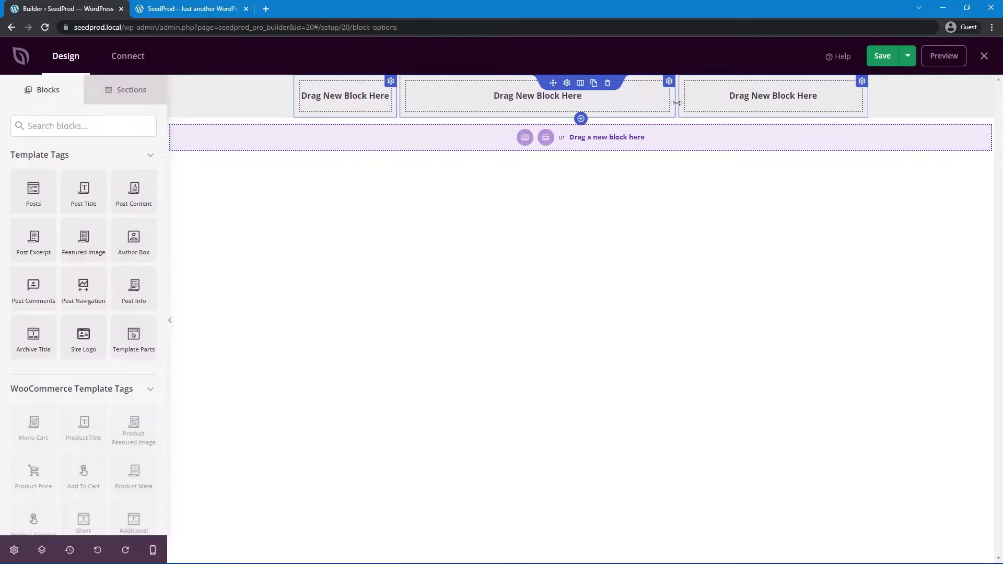
left_click_drag(682, 102, 742, 115)
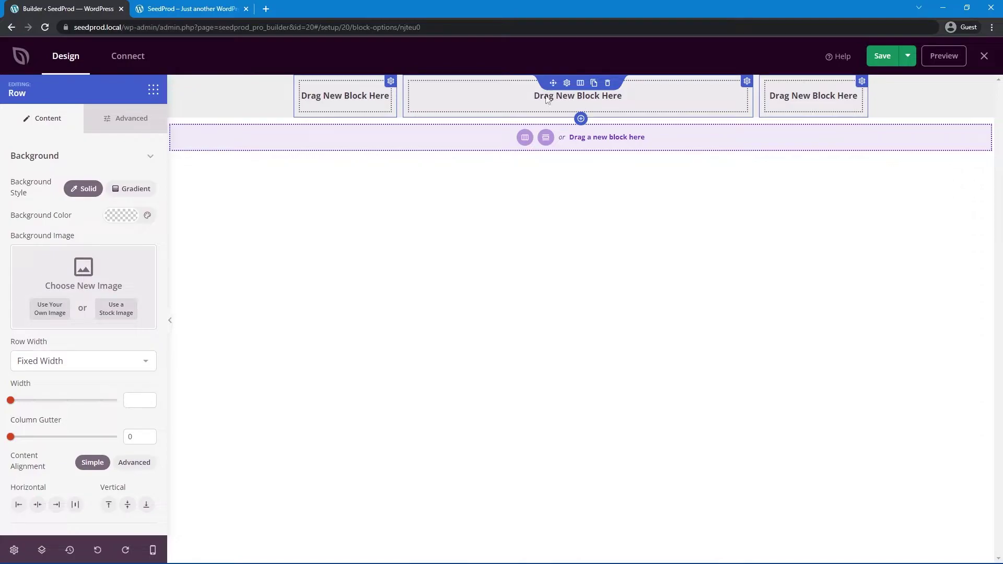
Step: Place an empty Image block in the first column
left_click(153, 90)
scroll(107, 283, "down", 5)
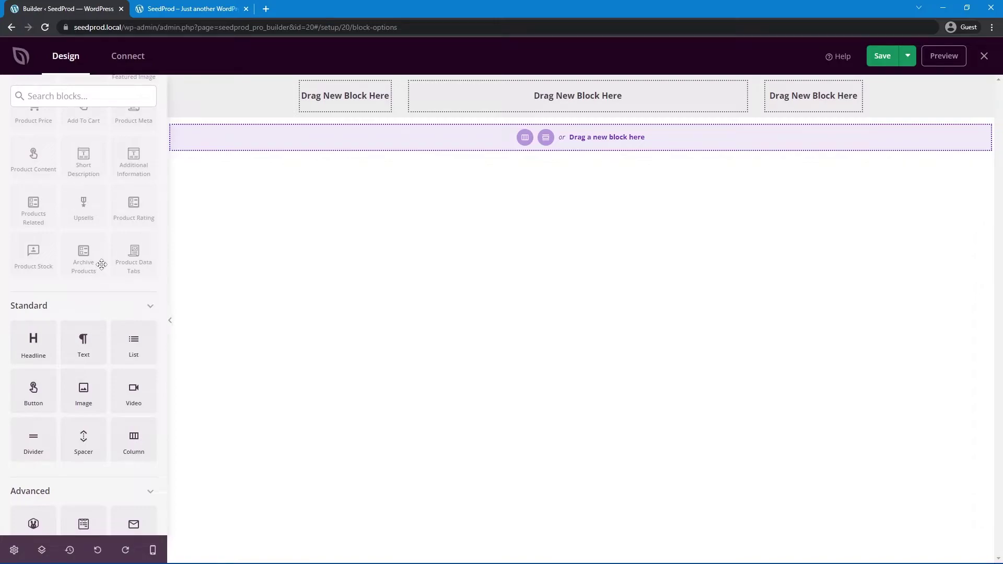
scroll(91, 275, "down", 2)
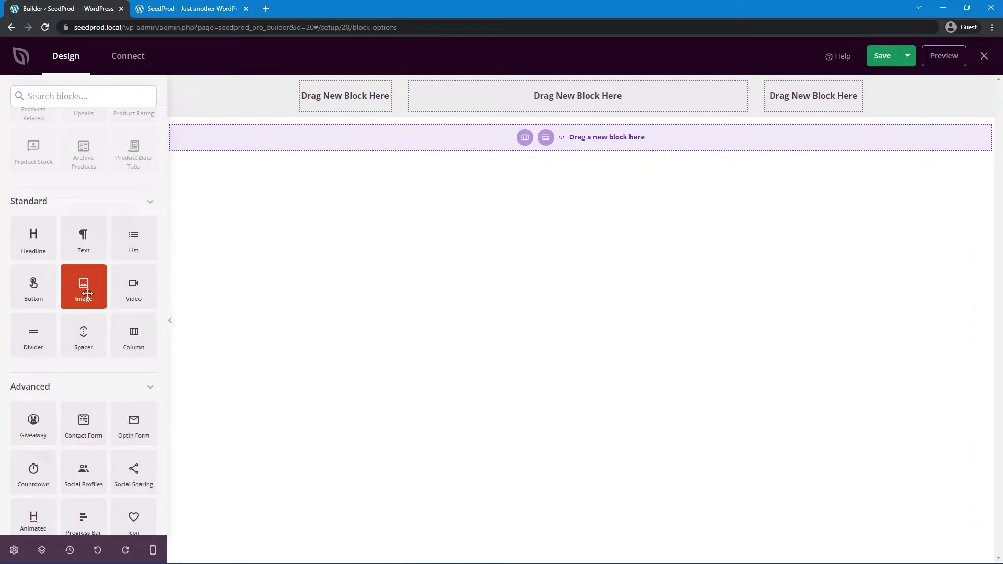
left_click_drag(321, 126, 337, 98)
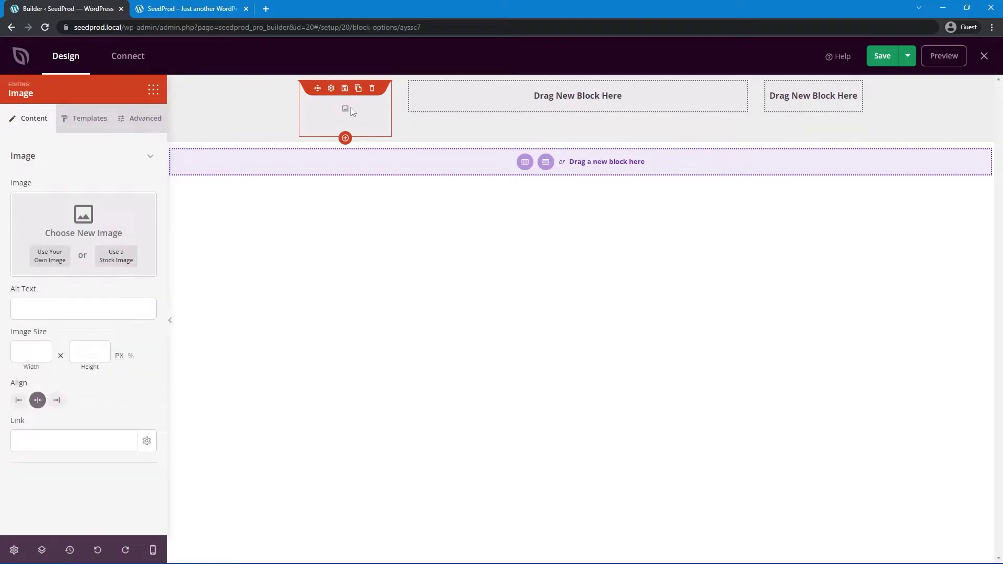
Step: Place the SeedProd logo from the Media Library in the first header column, linked to /
left_click(48, 260)
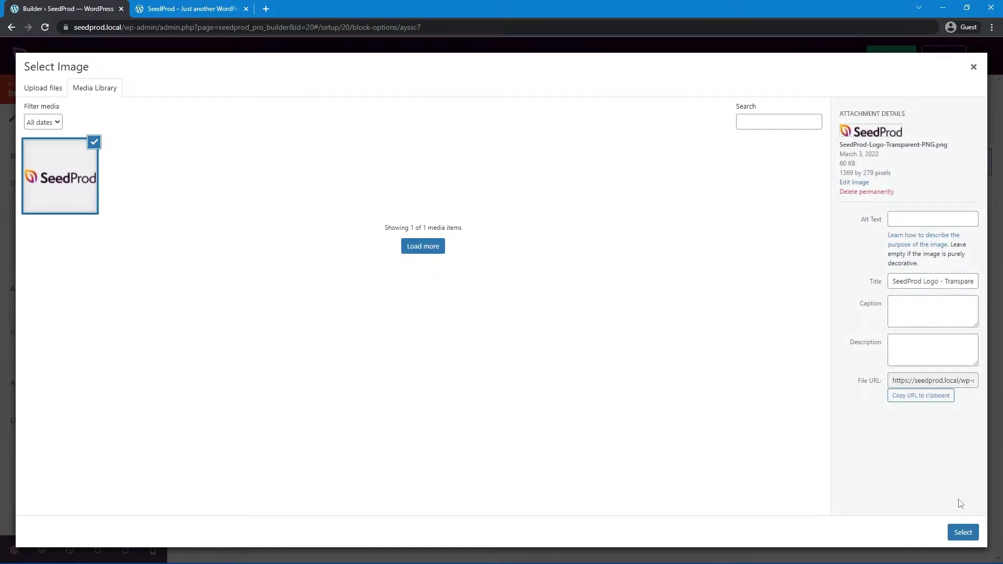
left_click(963, 533)
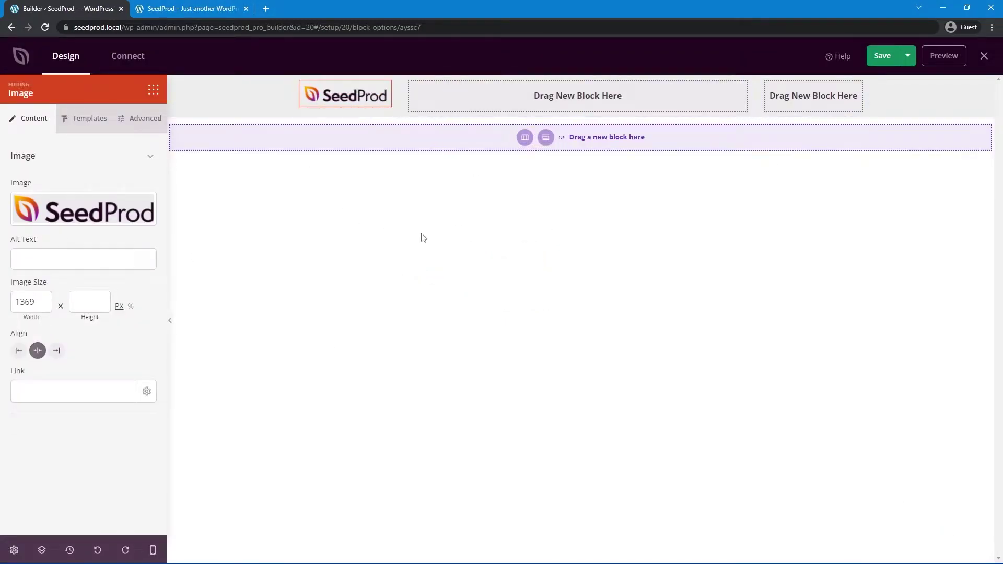
left_click(31, 389)
type("/")
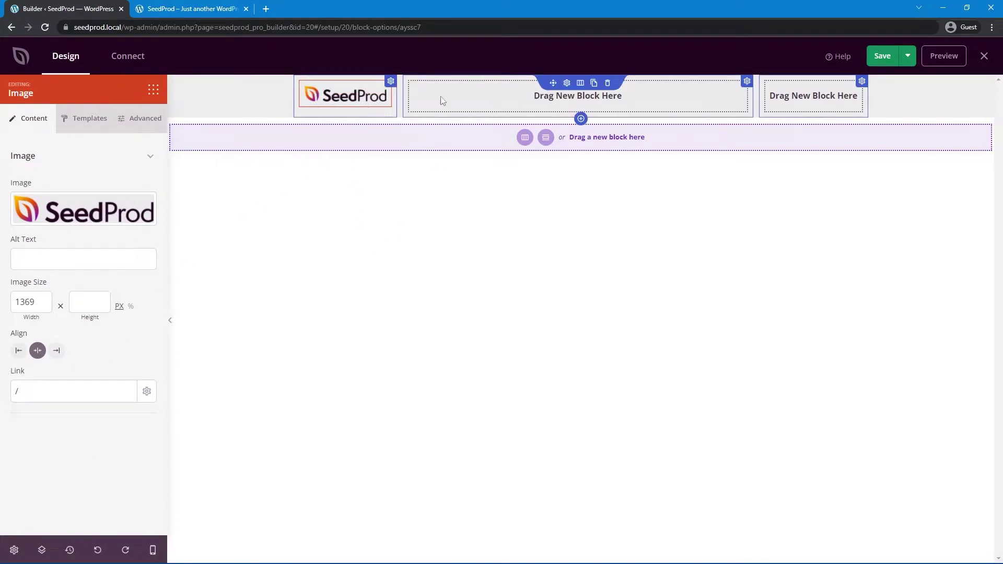
left_click(153, 90)
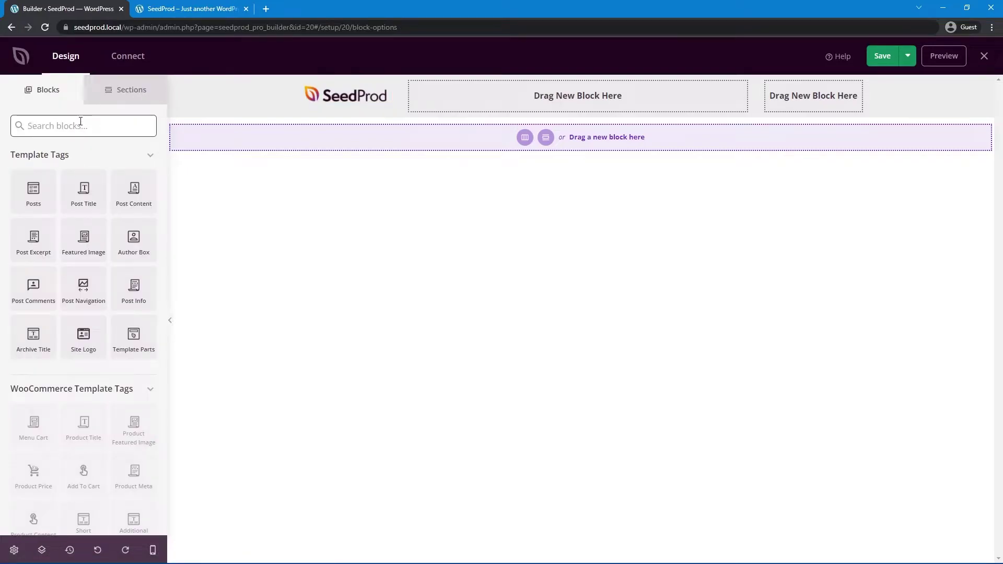
Step: Add a Nav Menu block to the middle header column using WordPress Menu 1
left_click(81, 121)
type("menu")
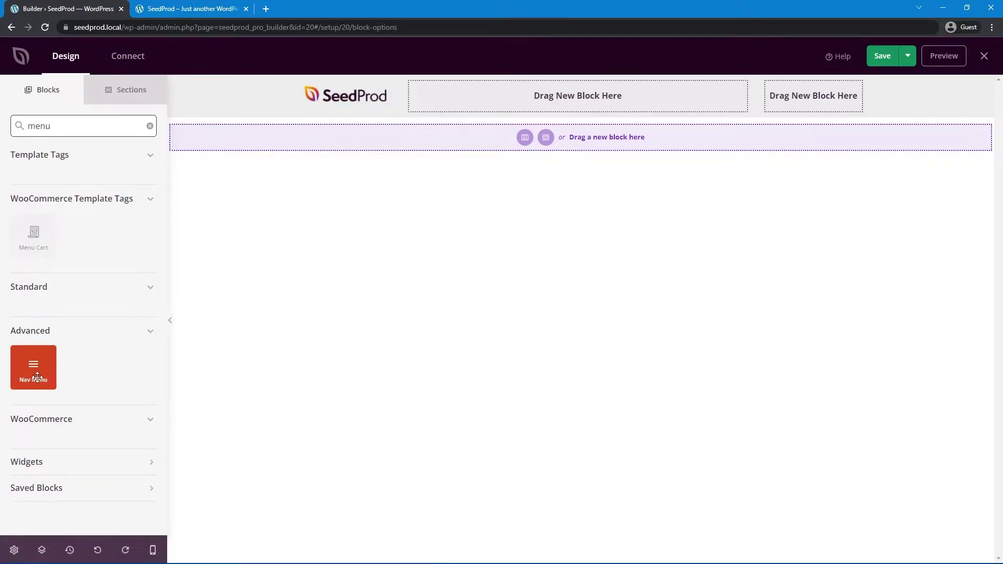
left_click_drag(34, 366, 525, 102)
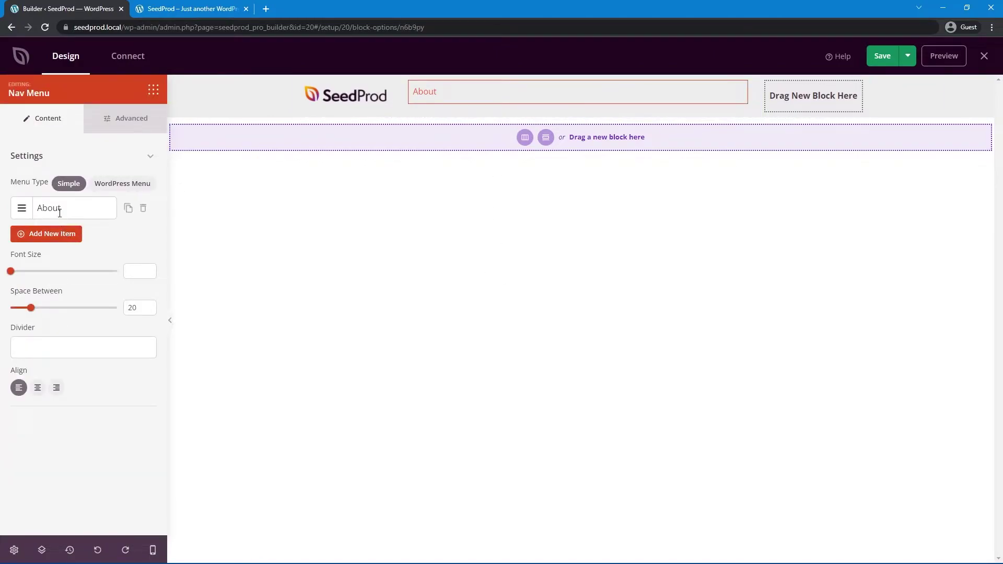
left_click(139, 188)
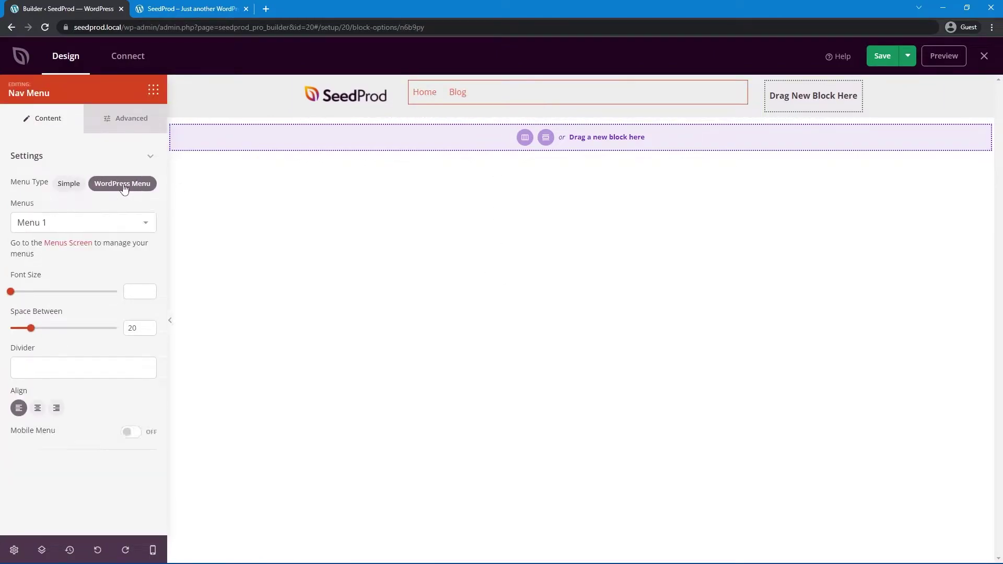
left_click(54, 227)
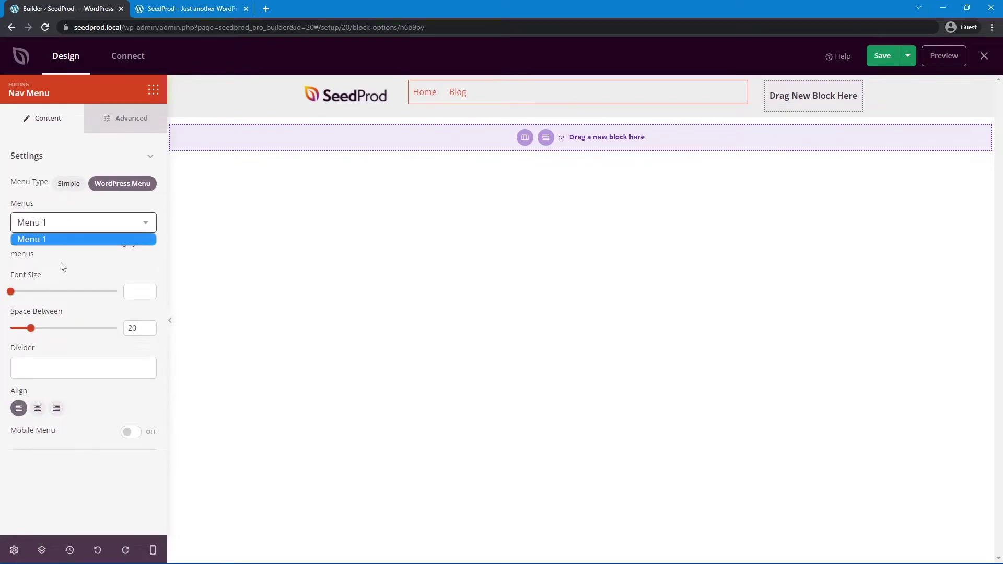
left_click(111, 231)
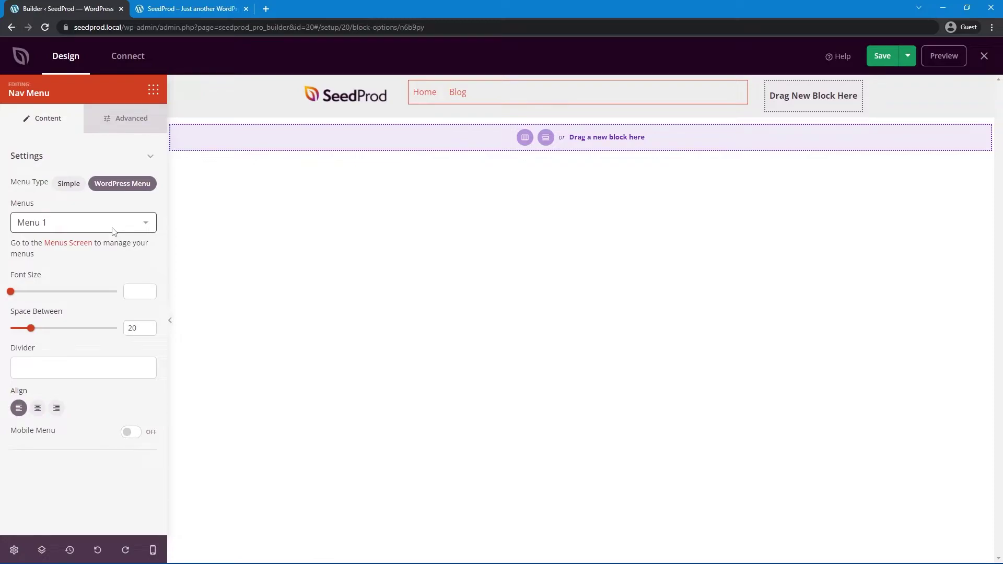
Step: Centre the nav links, keep the default font size, and set spacing 10 with a '|' divider
left_click(37, 408)
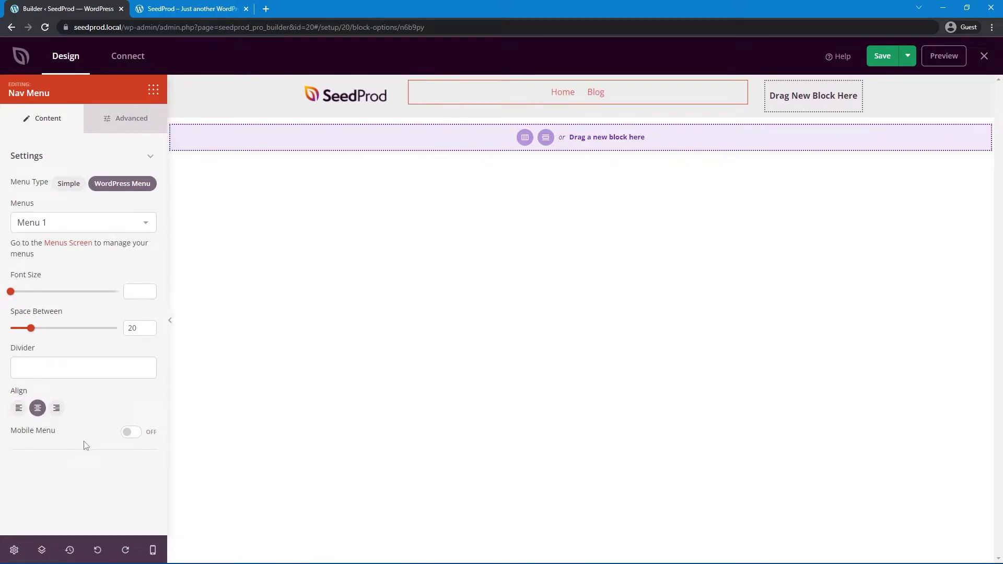
mouse_move(15, 291)
left_mouse_down()
mouse_move(50, 291)
mouse_move(27, 291)
left_mouse_up()
left_click(138, 292)
key("BackSpace")
key("BackSpace")
mouse_move(31, 328)
left_mouse_down()
mouse_move(94, 332)
mouse_move(40, 328)
left_mouse_up()
left_click_drag(114, 328, 21, 328)
left_click(52, 368)
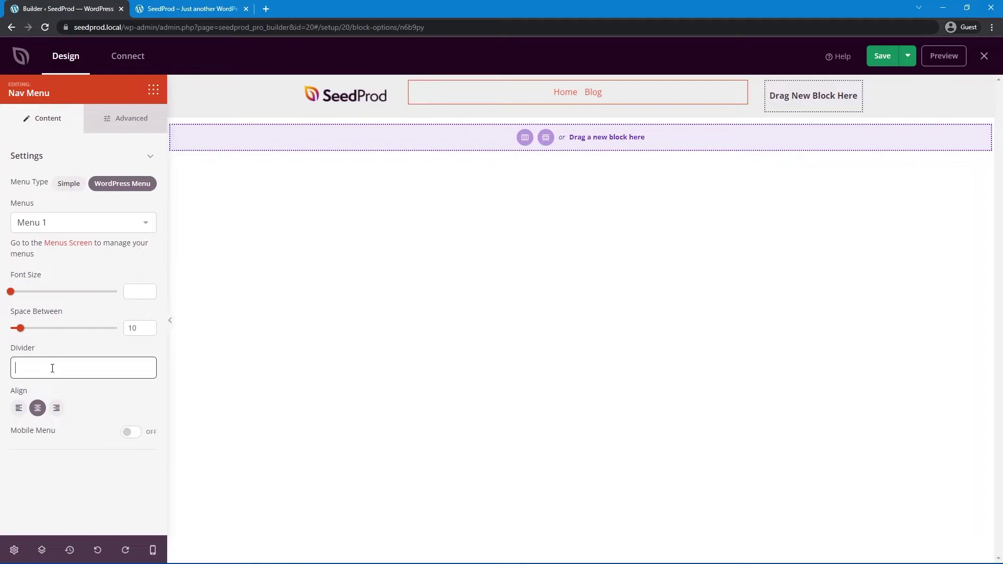
type("|")
Step: Make the nav links bold and uppercase, keeping the Default font family
left_click(127, 124)
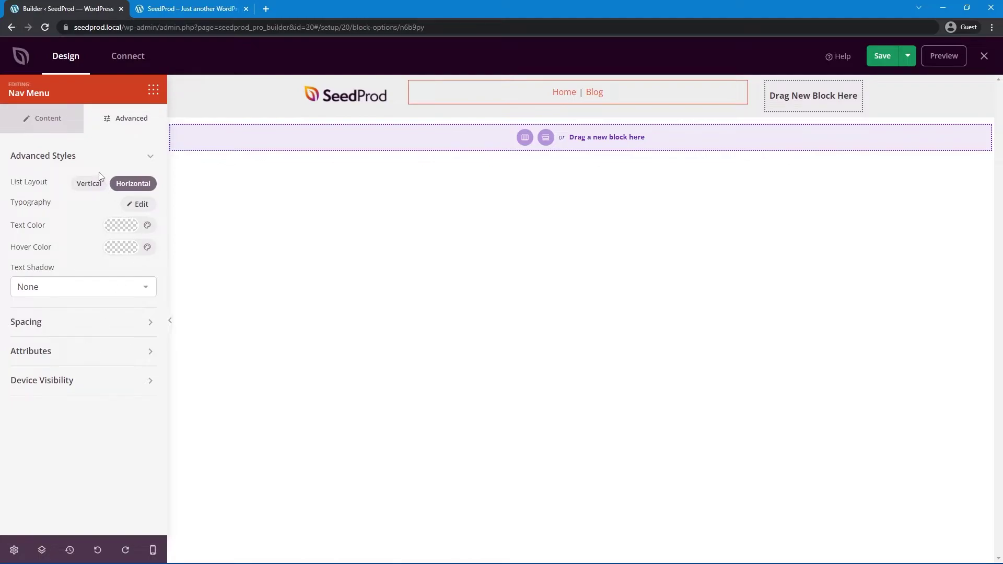
left_click(138, 204)
left_click(27, 421)
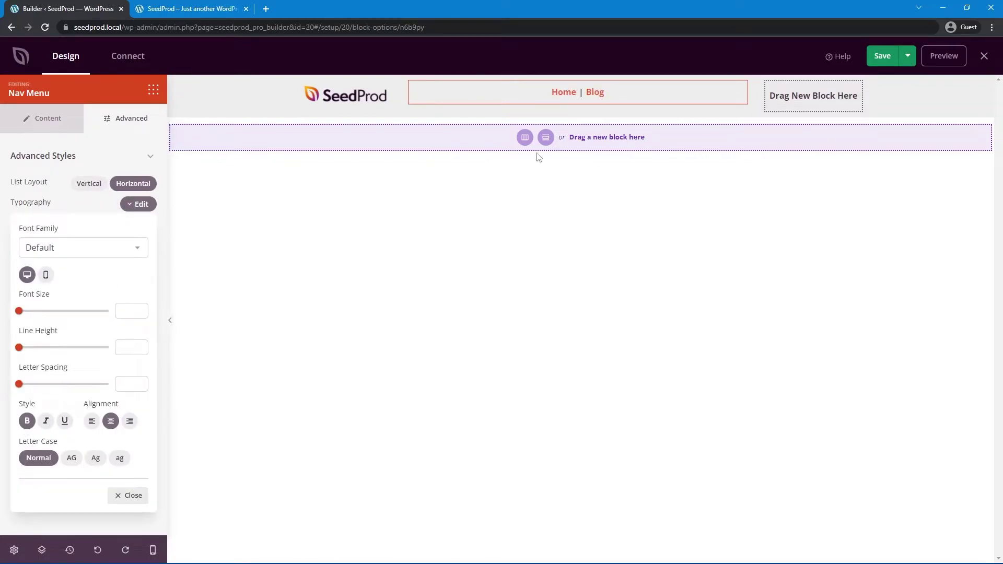
left_click(71, 459)
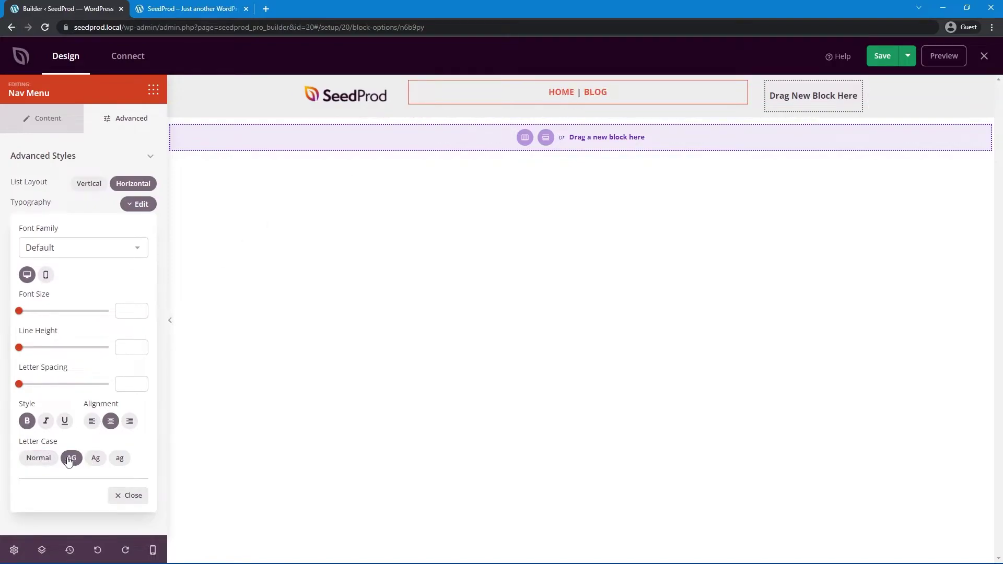
left_click(75, 248)
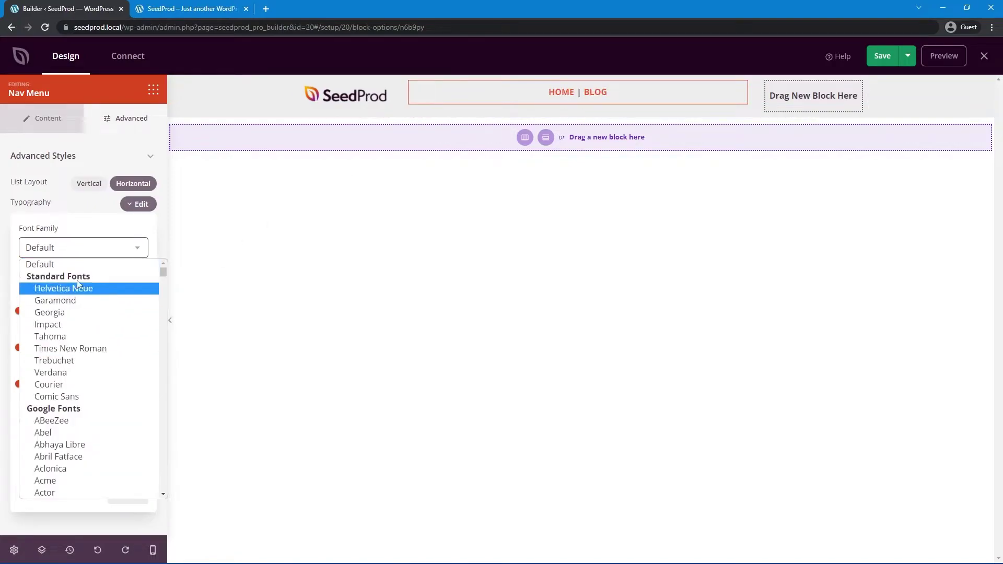
left_click(81, 211)
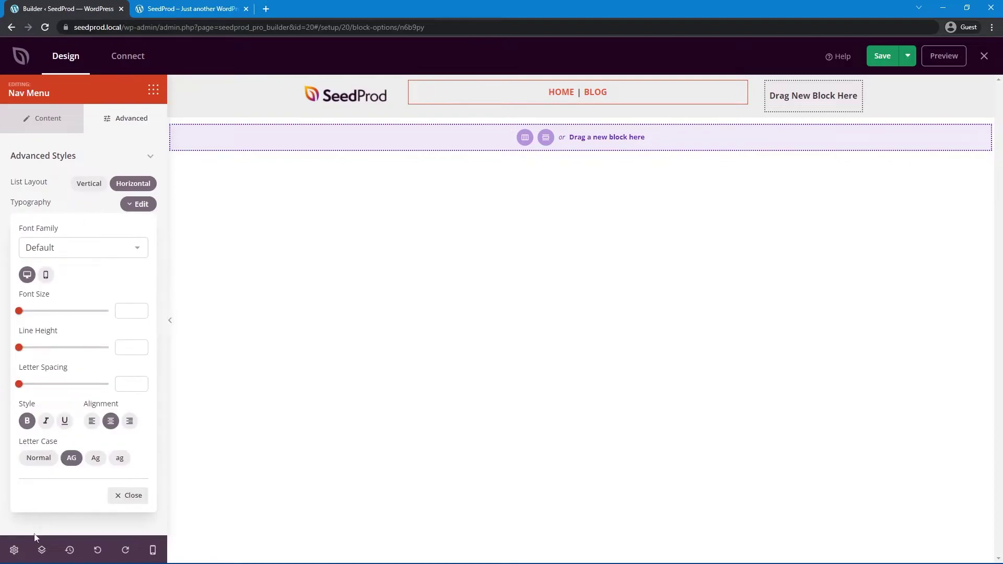
left_click(14, 552)
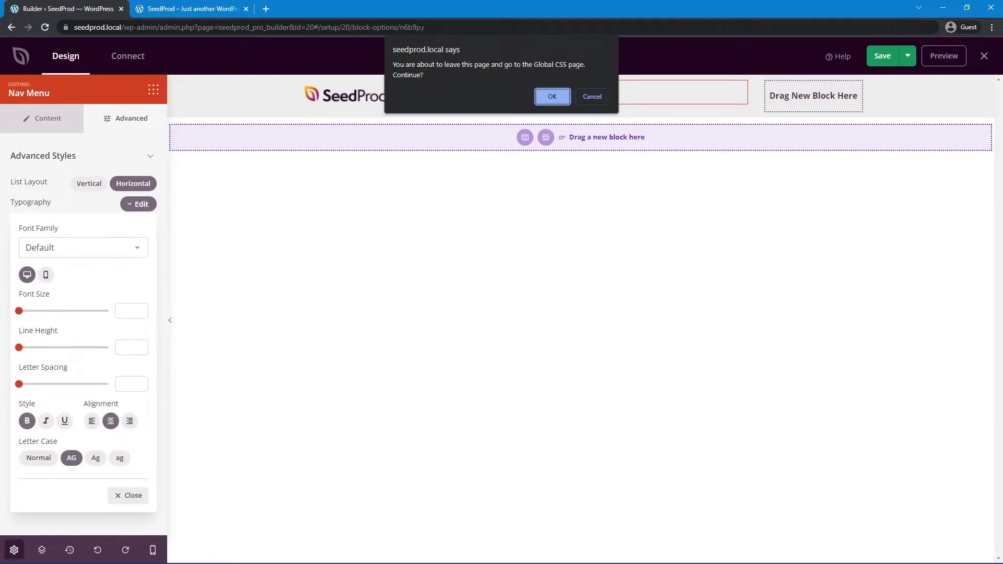
left_click(592, 96)
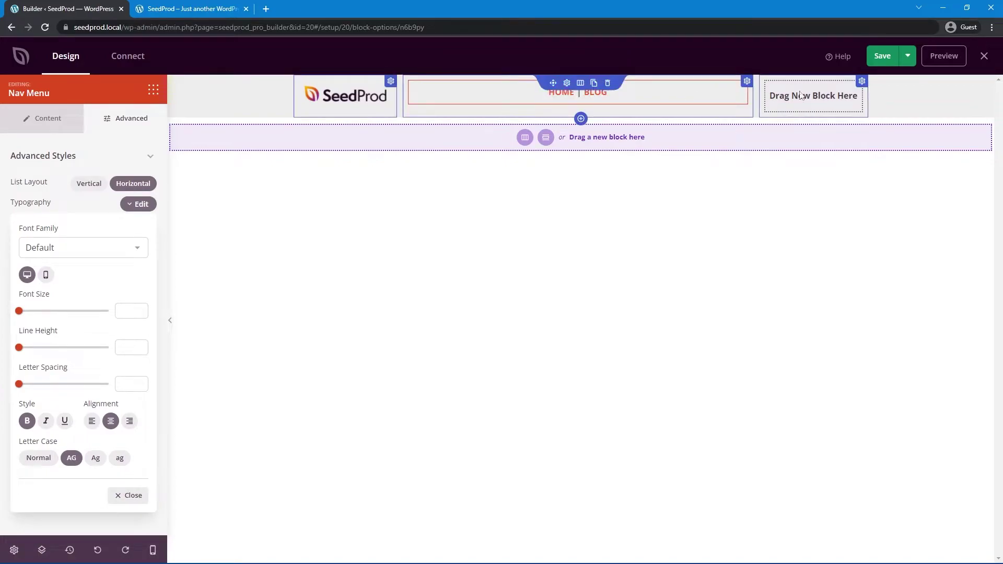
left_click(856, 93)
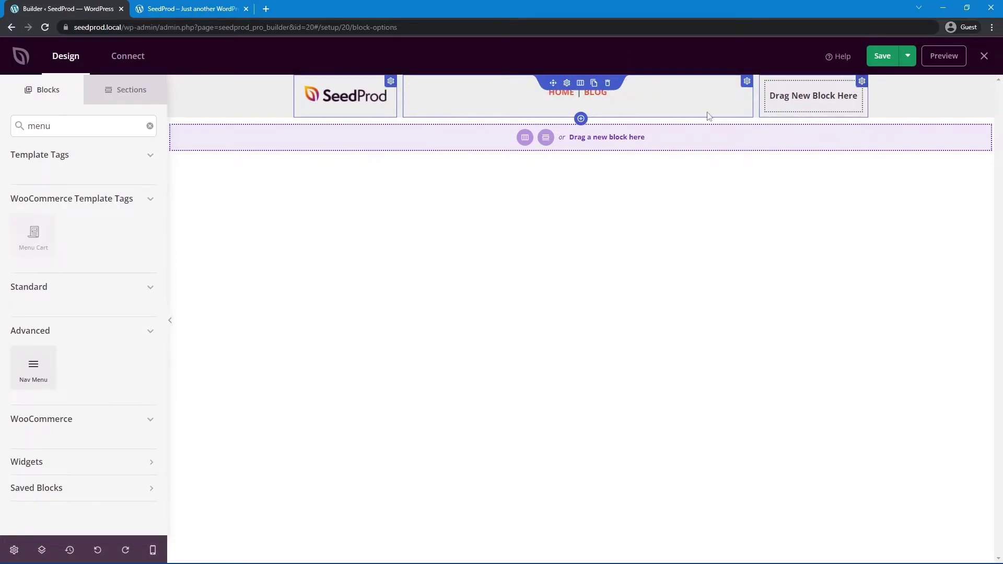
Step: Add a Button block to the header's right slot with the text 'Order Now'
left_click(151, 127)
left_click_drag(40, 286, 809, 94)
left_click(800, 89)
left_click_drag(65, 222, 6, 222)
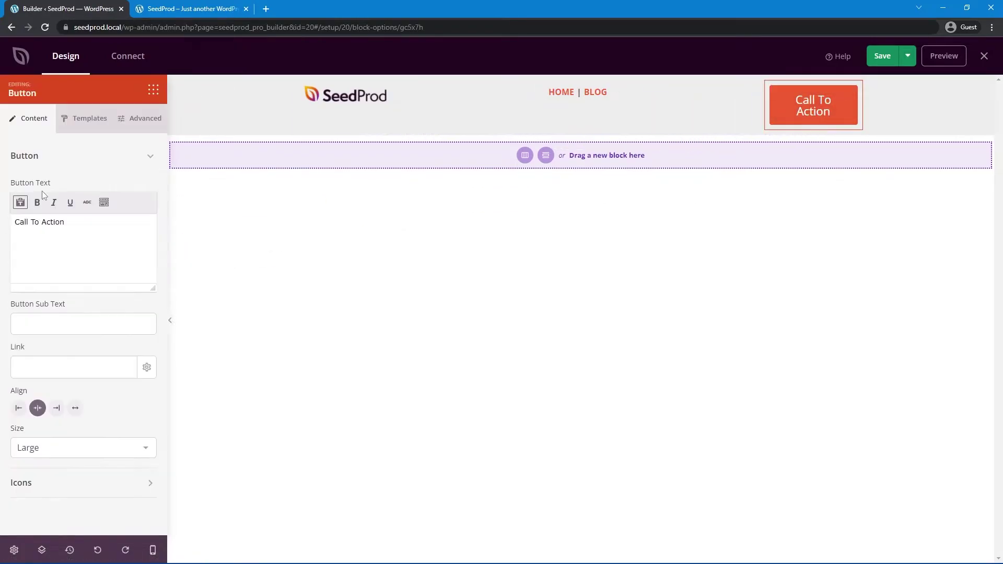
type("Order Now")
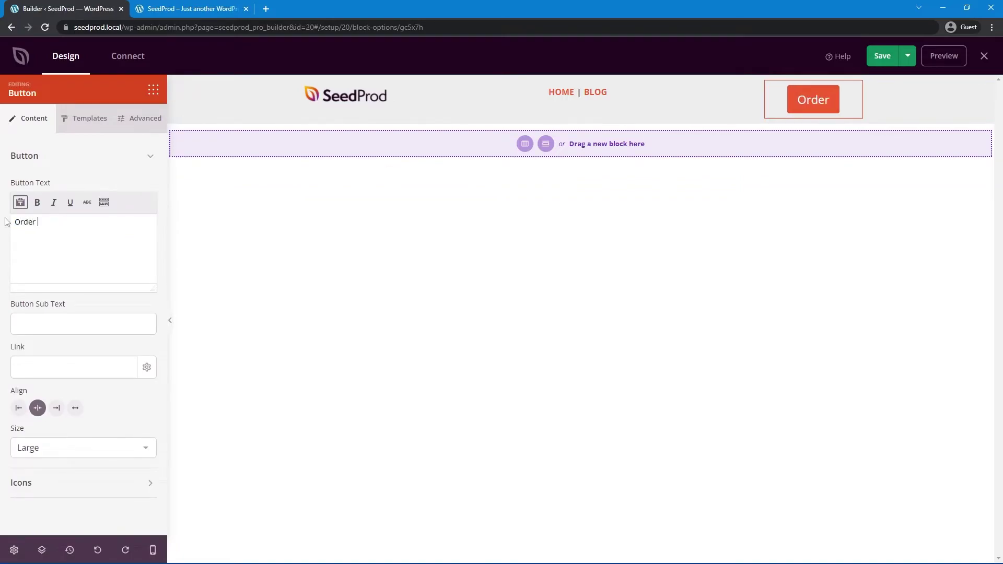
Step: Leave the button's sub text empty and link the button to /order
left_click(55, 332)
type("srthwrth")
left_click_drag(52, 324, 4, 322)
key("BackSpace")
left_click(68, 363)
type("/order")
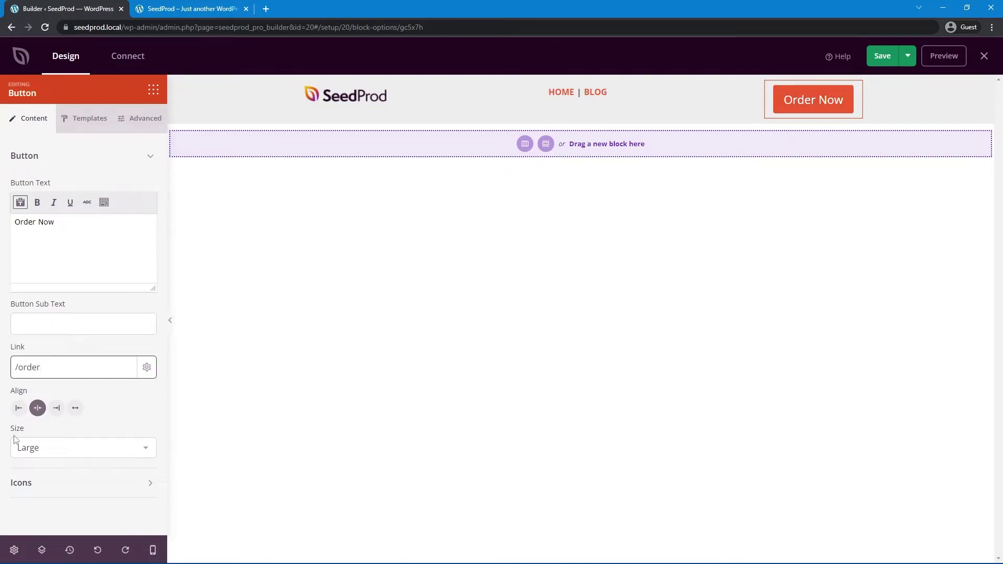
Step: Make the Order Now button Medium size and review its Templates and Advanced settings
left_click(74, 453)
left_click(66, 473)
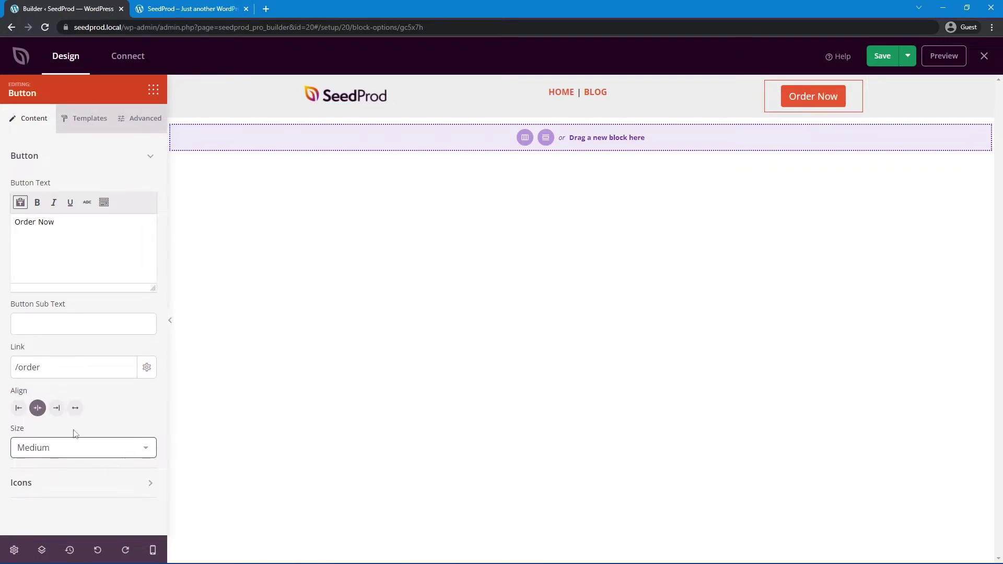
left_click(86, 130)
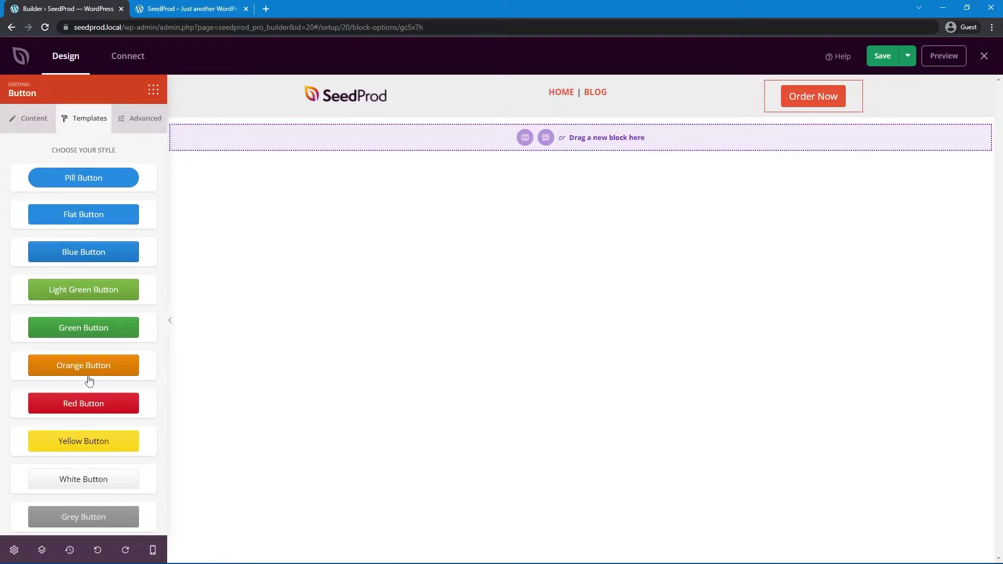
left_click(133, 125)
scroll(101, 270, "down", 2)
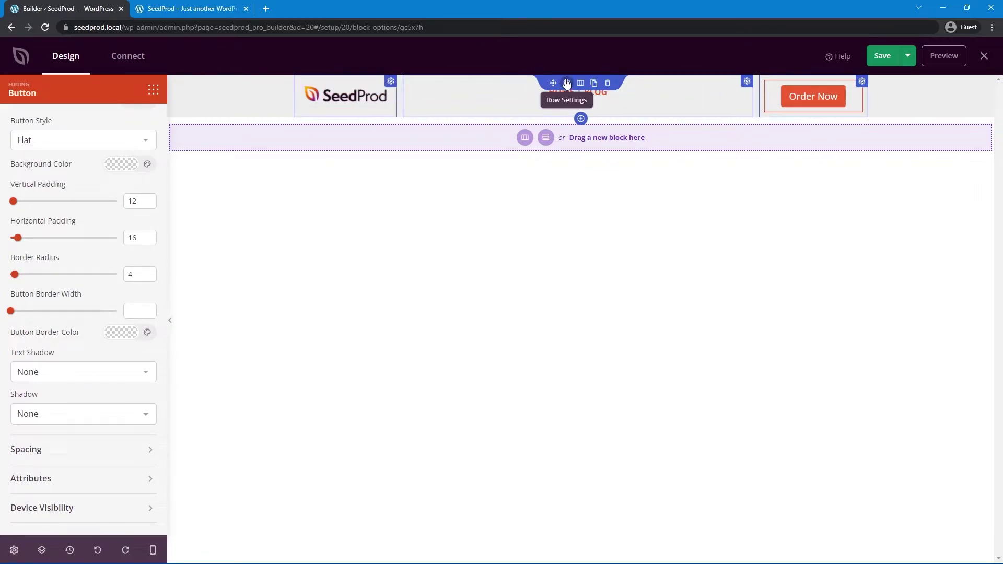
Step: Align the header row's content to the vertical middle and give the section a Medium shadow
left_click(567, 82)
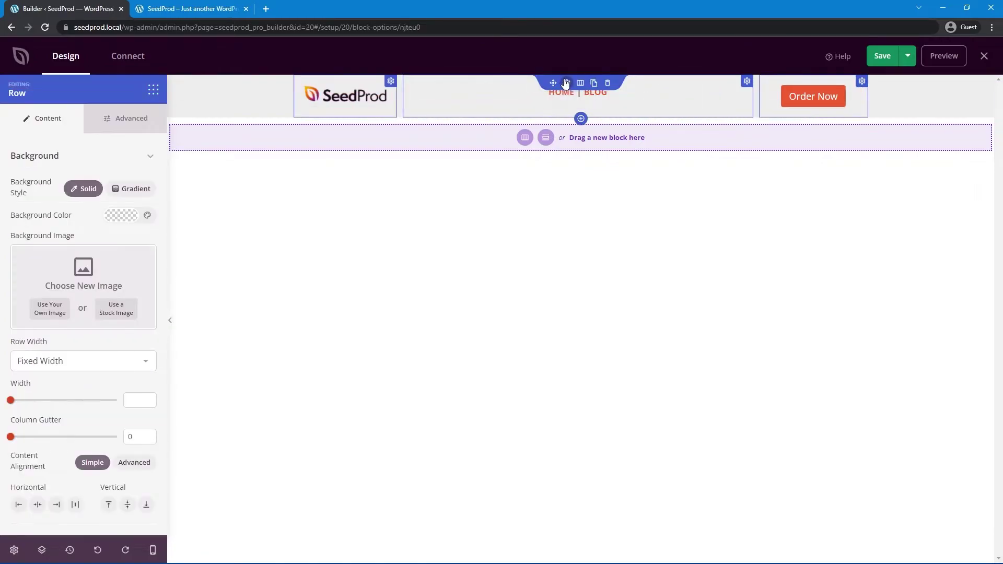
left_click(127, 506)
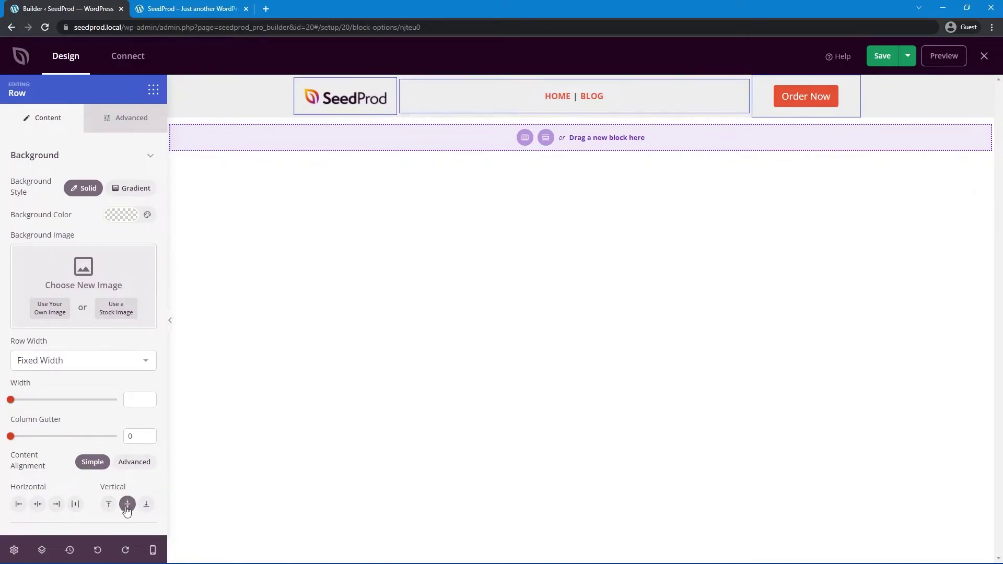
left_click(219, 98)
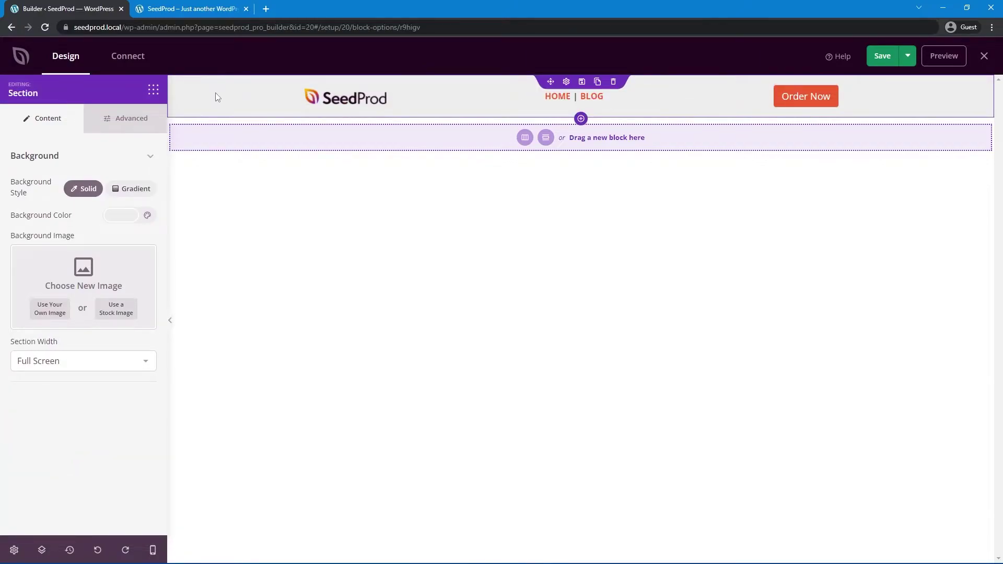
left_click(126, 120)
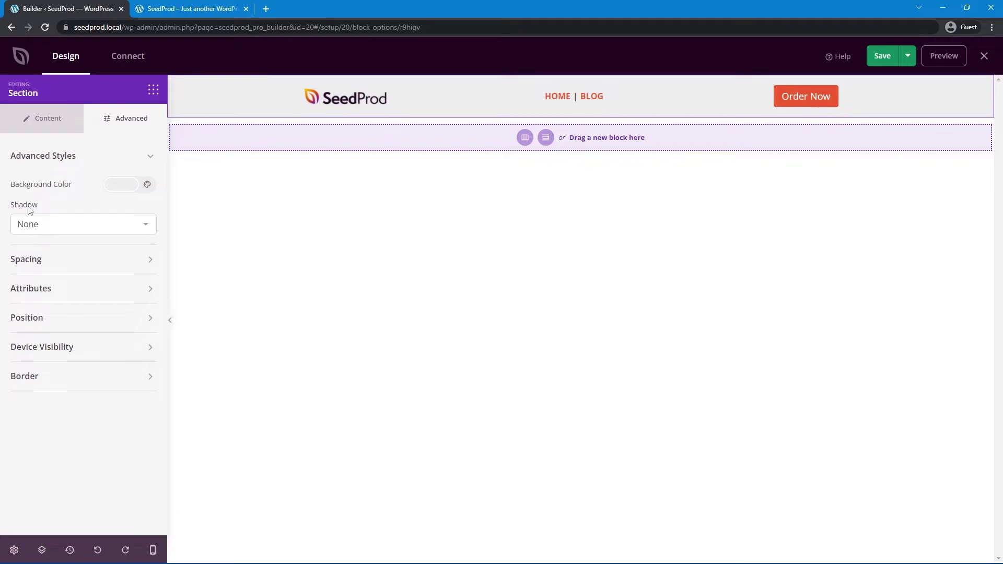
left_click(58, 226)
left_click(61, 282)
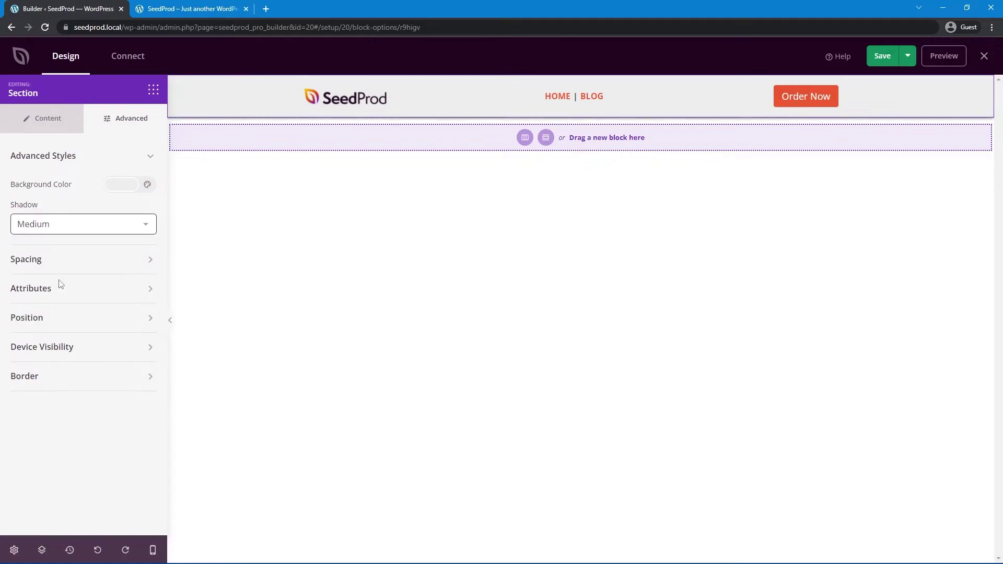
Step: Save the page and reload the live site to check the new header
left_click(882, 59)
left_click(191, 9)
left_click(45, 27)
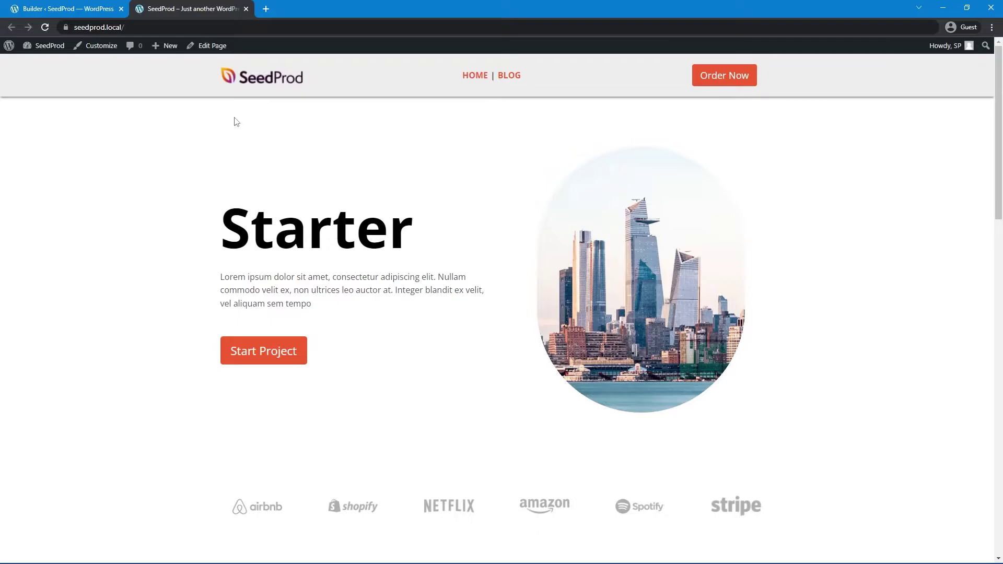
left_click(68, 9)
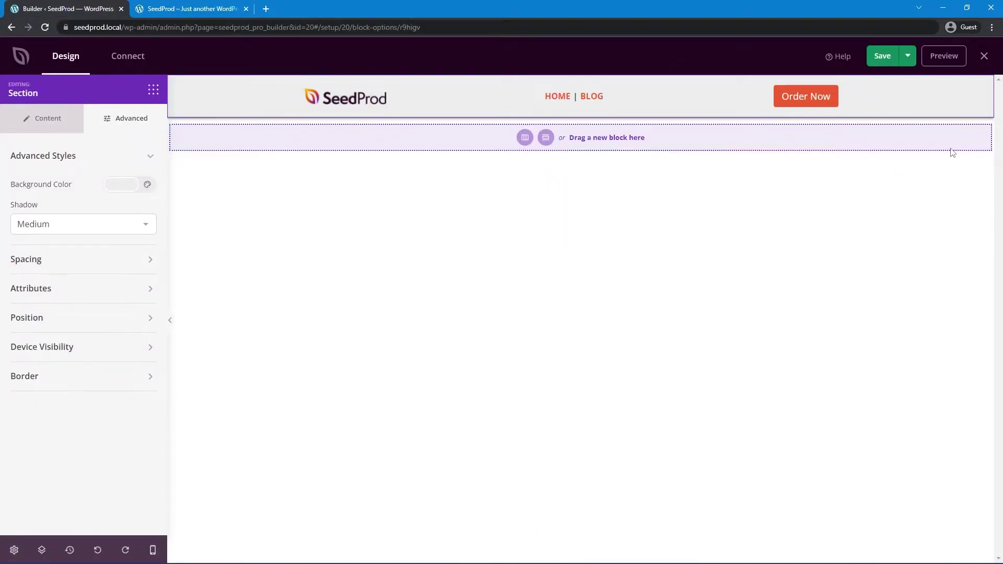
Step: Delete the custom header section and insert Header 3 from the Header section templates
left_click(618, 84)
left_click(478, 313)
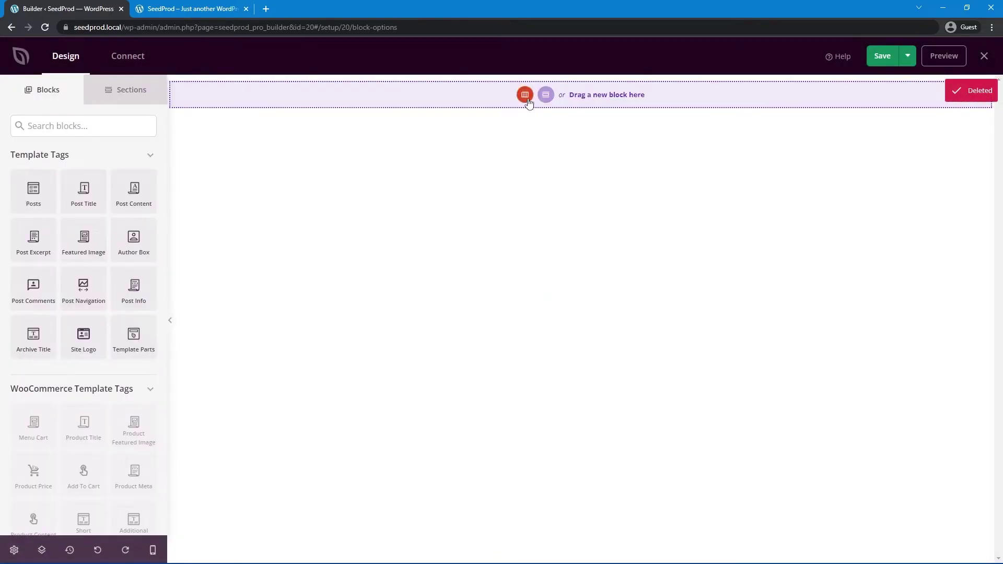
left_click(133, 95)
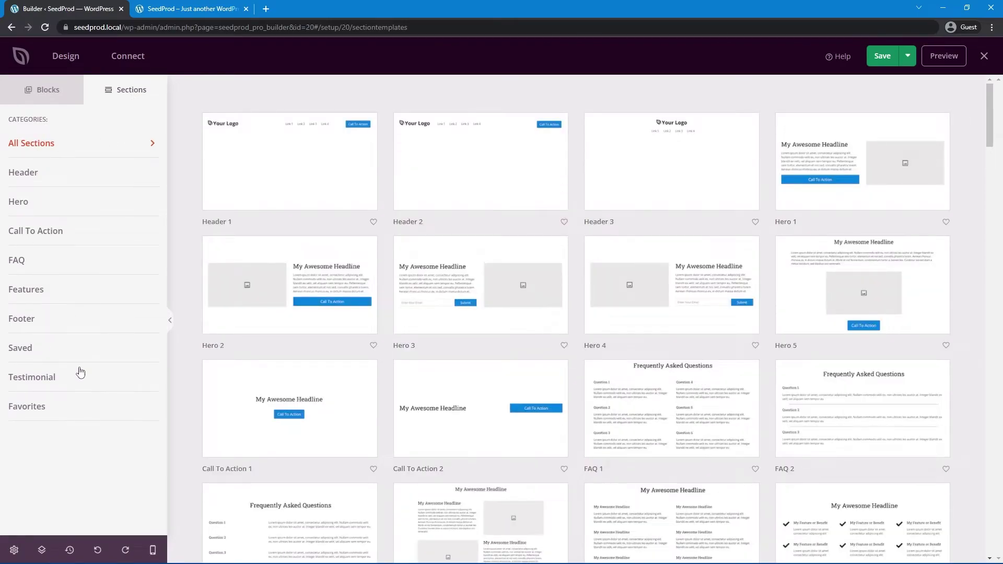
left_click(28, 174)
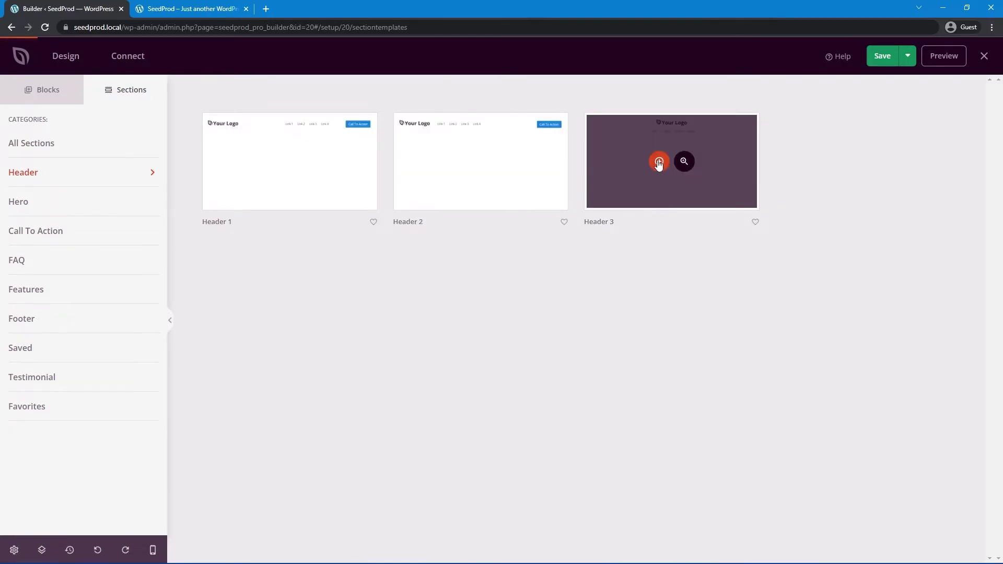
left_click(659, 162)
left_click(540, 130)
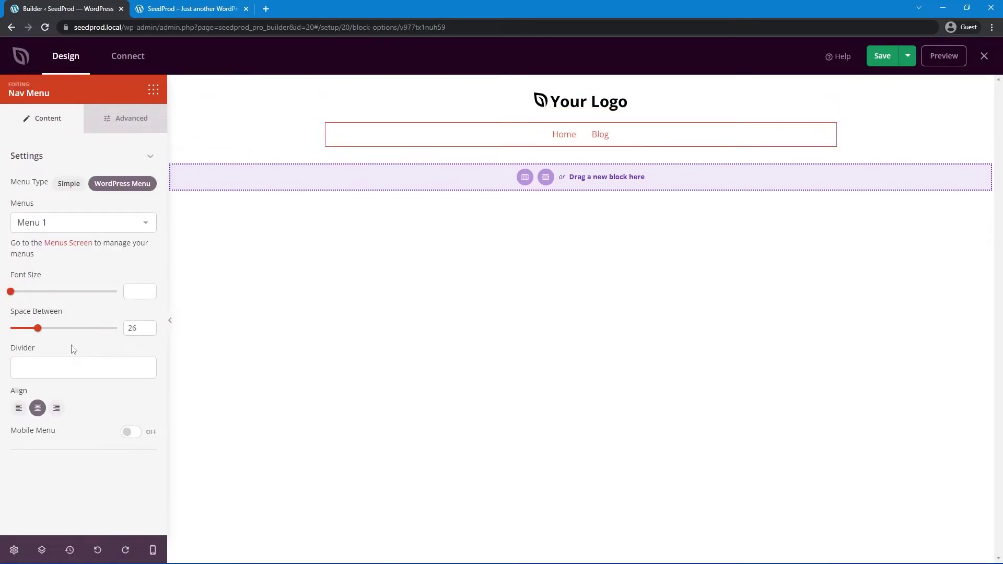
Step: Make the Header 3 nav links bold and uppercase
left_click(108, 131)
left_click(128, 204)
left_click(29, 423)
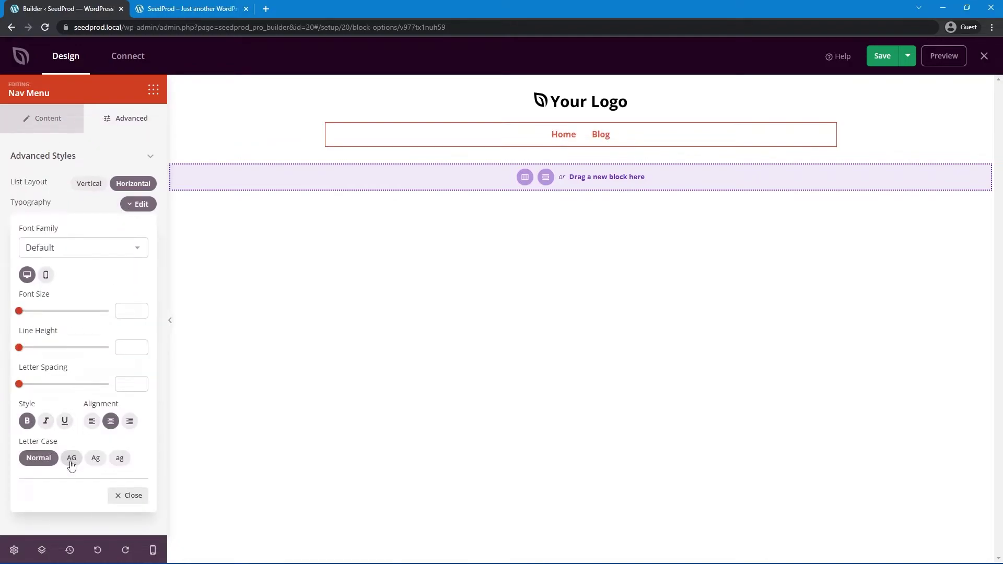
left_click(71, 459)
left_click(128, 496)
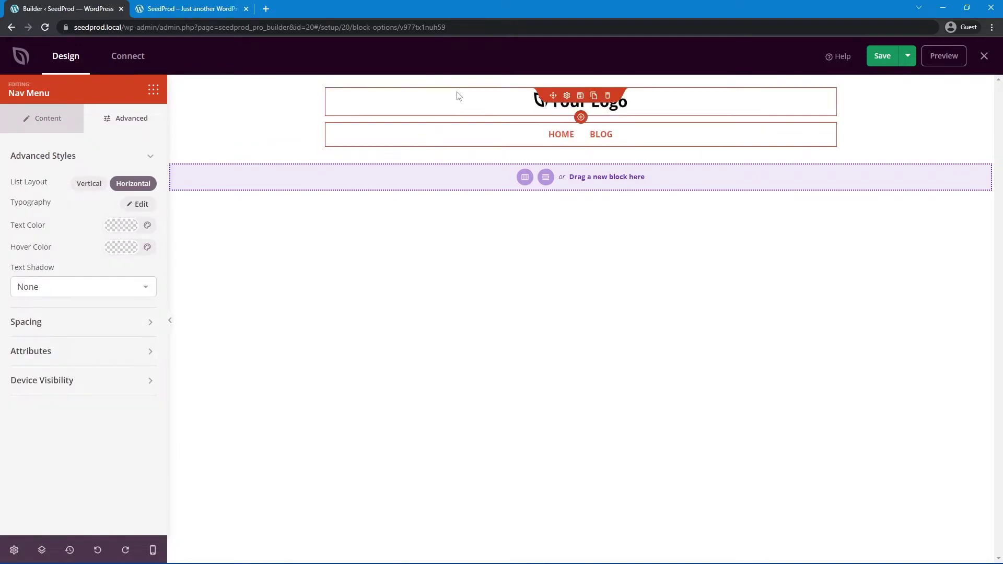
Step: Give the header section a light grey background and save the header template
left_click(247, 102)
left_click(116, 218)
left_click_drag(102, 273, 105, 246)
left_click(194, 121)
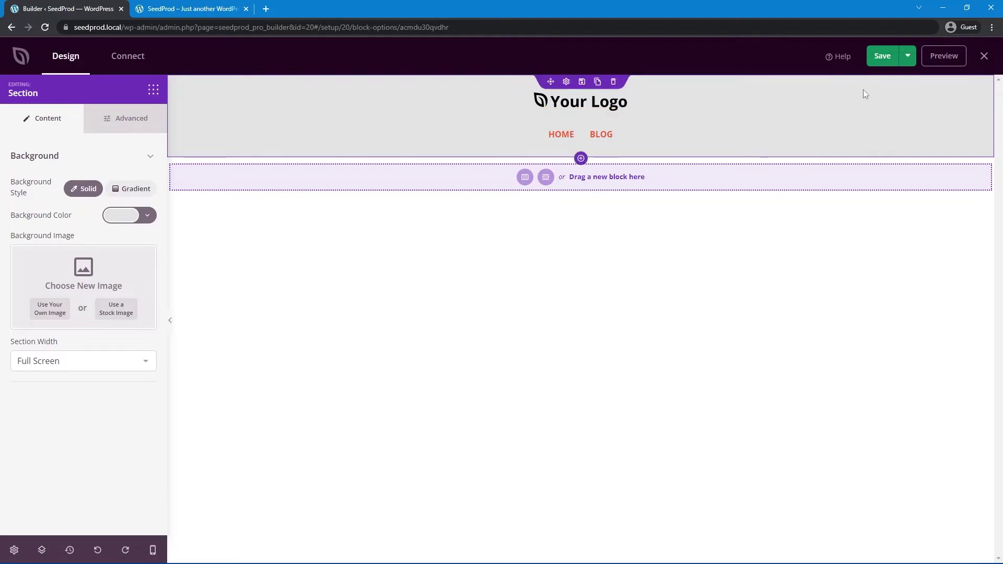
left_click(153, 89)
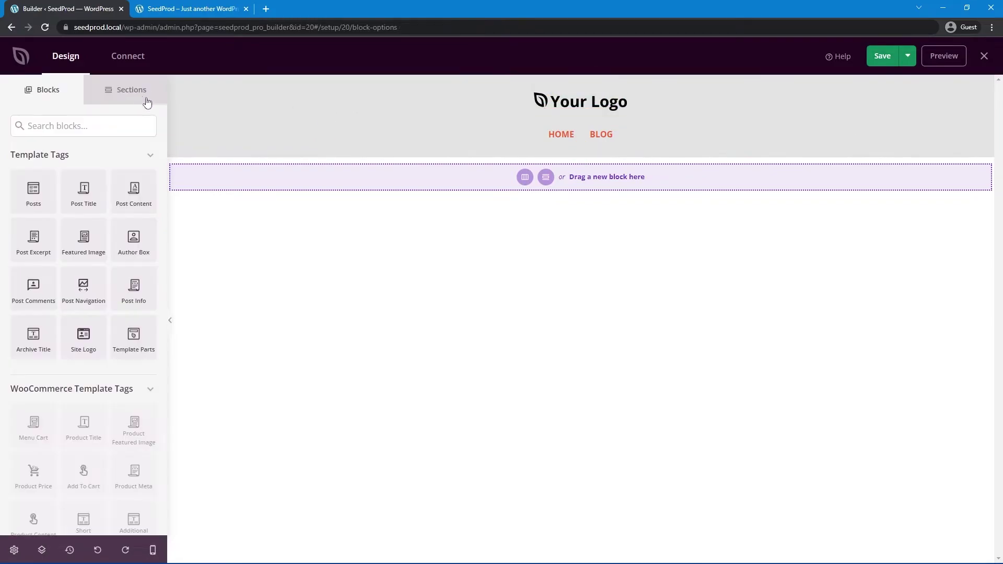
left_click(879, 67)
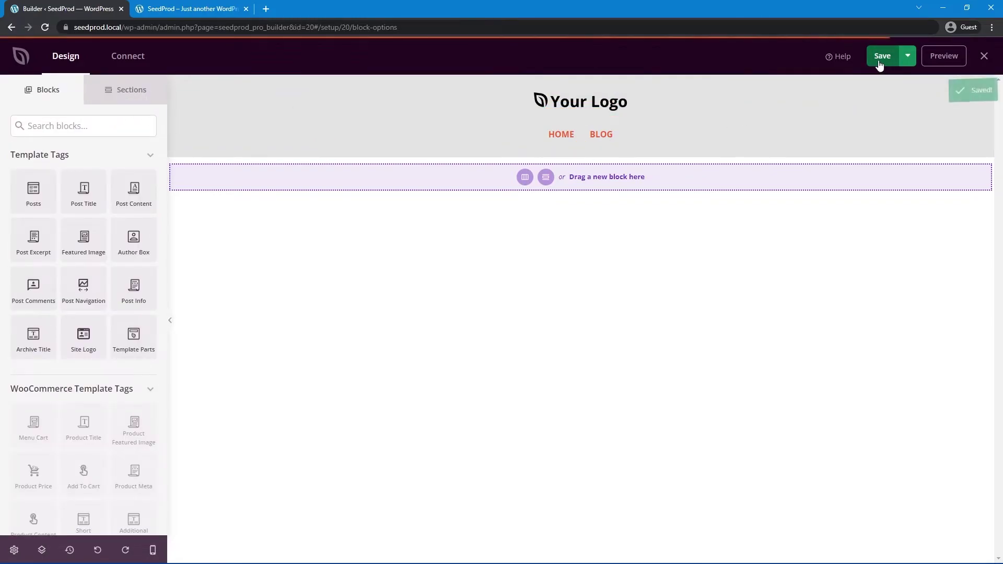
left_click(188, 9)
Step: Reload the live site to see the new header, open it in a new tab, then open Appearance > Customize
left_click(46, 31)
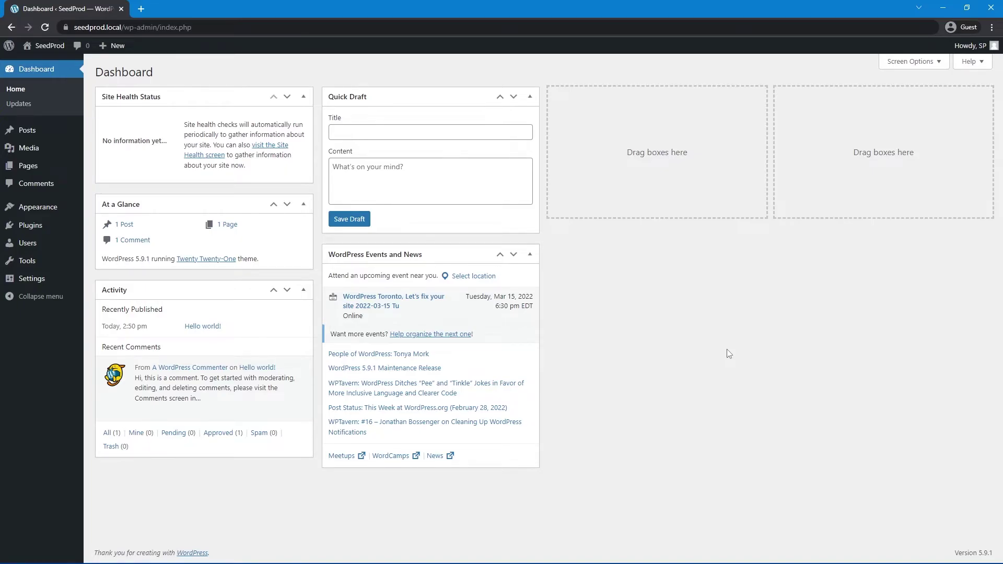
mouse_move(50, 46)
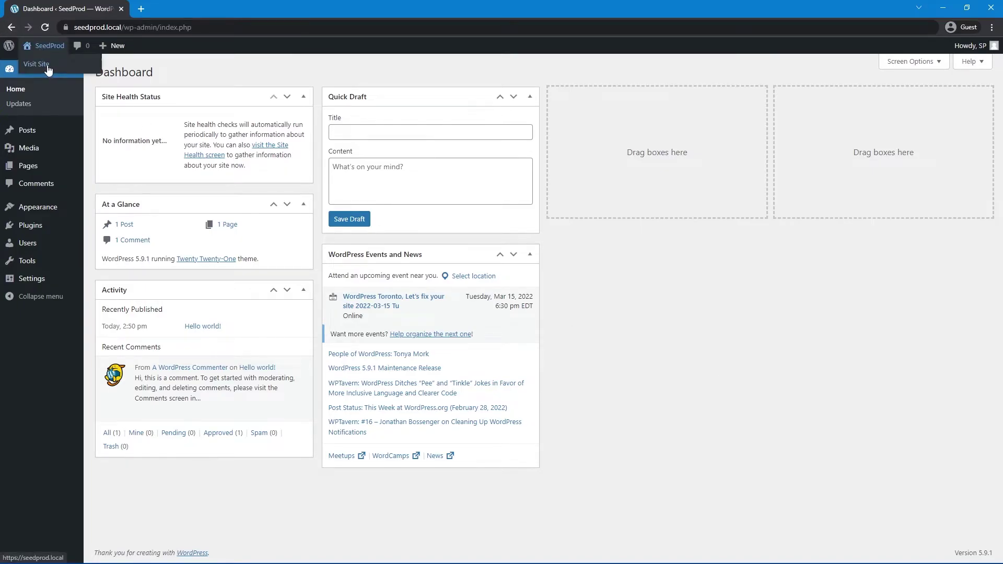
middle_click(42, 67)
left_click(171, 10)
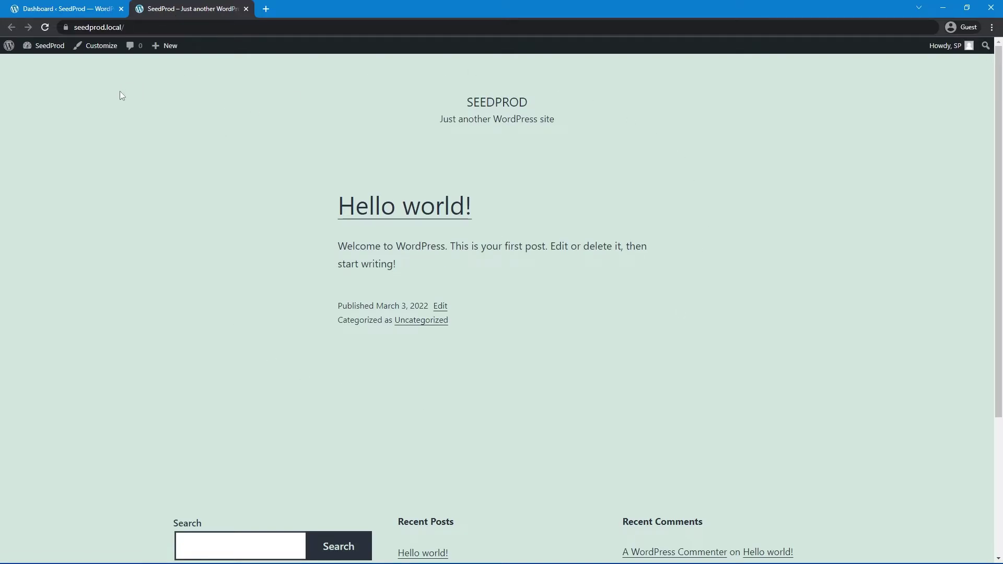
left_click(86, 12)
mouse_move(39, 209)
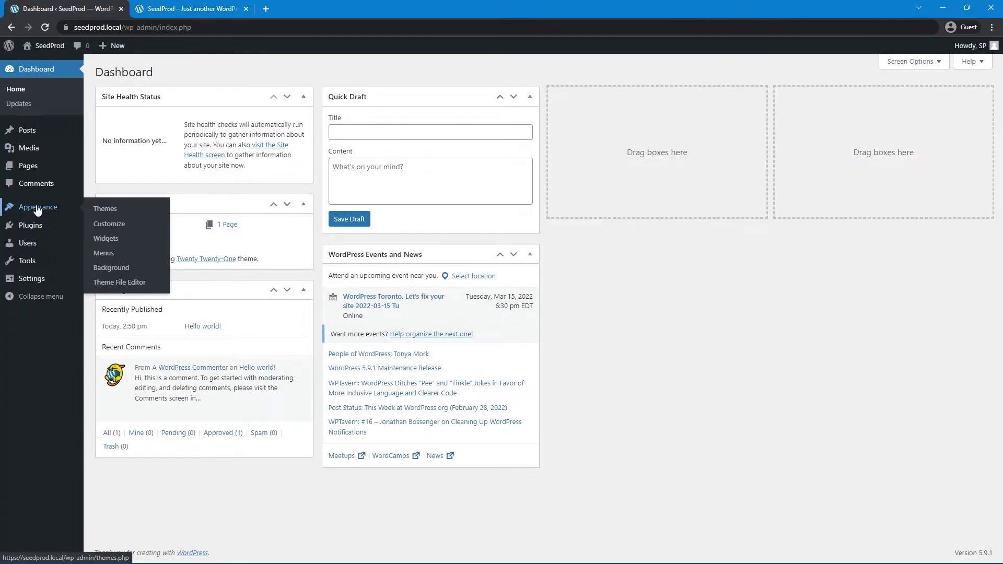
left_click(112, 225)
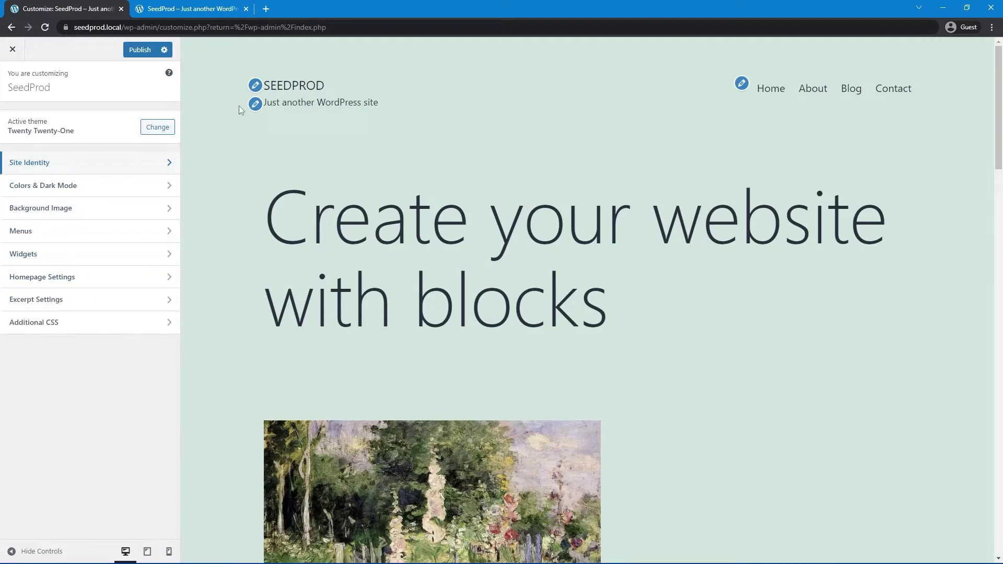
Step: In Site Identity, toggle Display Site Title & Tagline off and back on, then leave unpublished
left_click(256, 85)
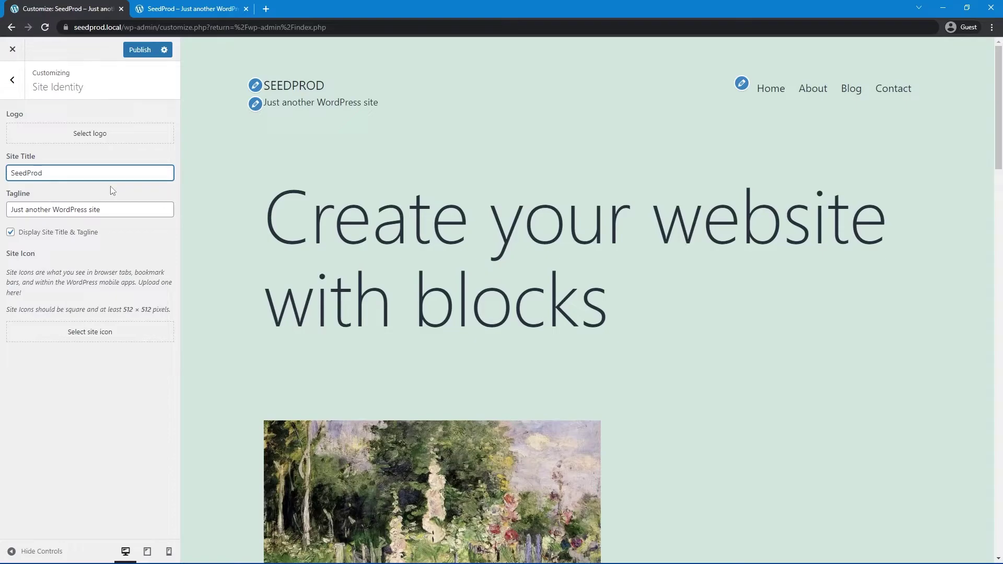
double_click(54, 173)
triple_click(83, 215)
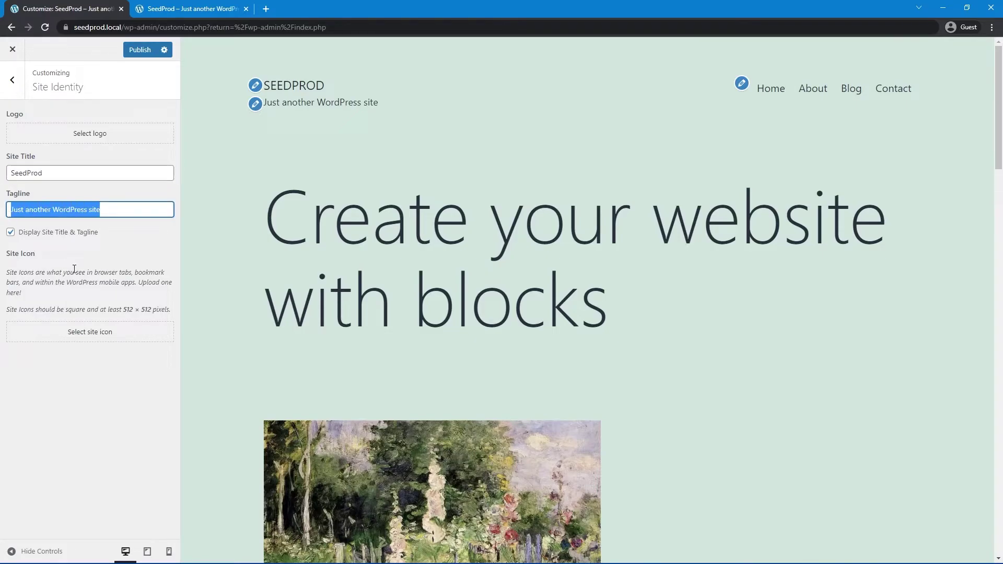
left_click(11, 232)
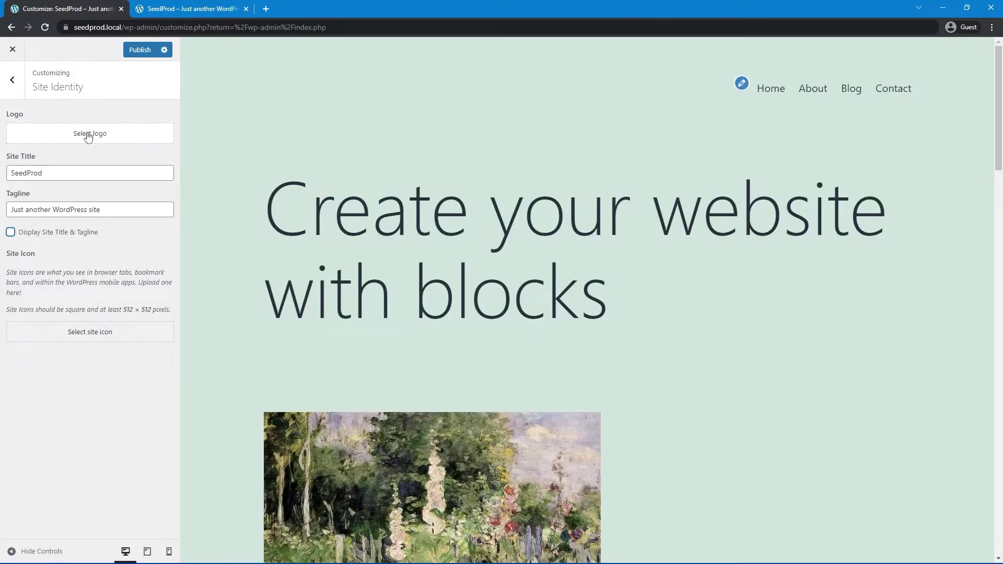
key("space")
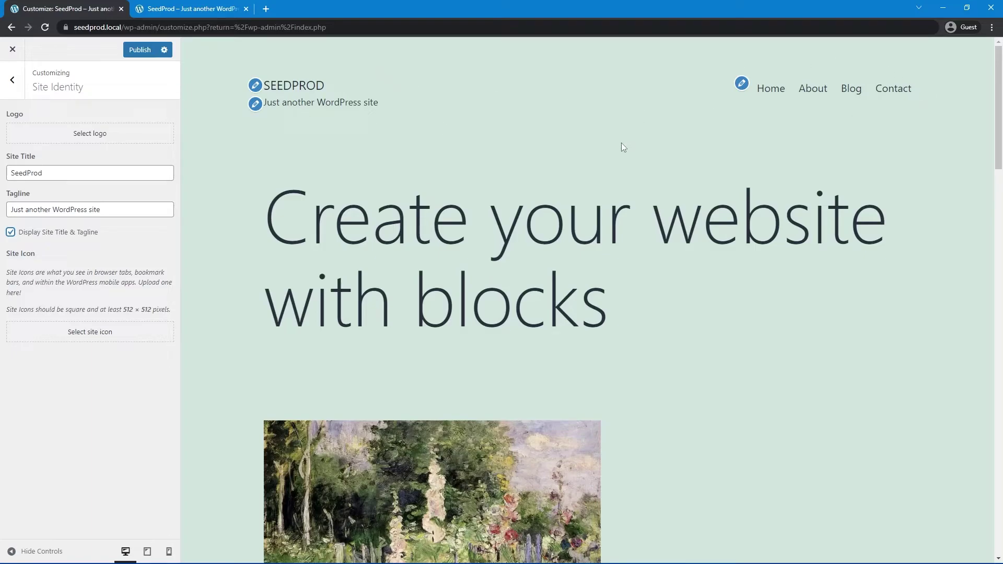
left_click(550, 96)
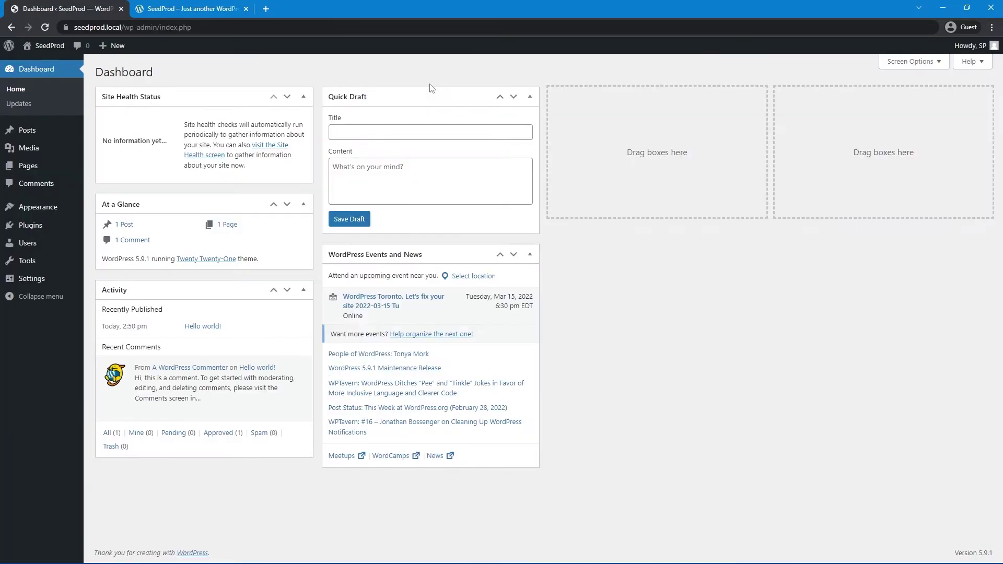
Step: Activate the Twenty Twenty-Two theme in Appearance > Themes and open Appearance > Editor
mouse_move(38, 212)
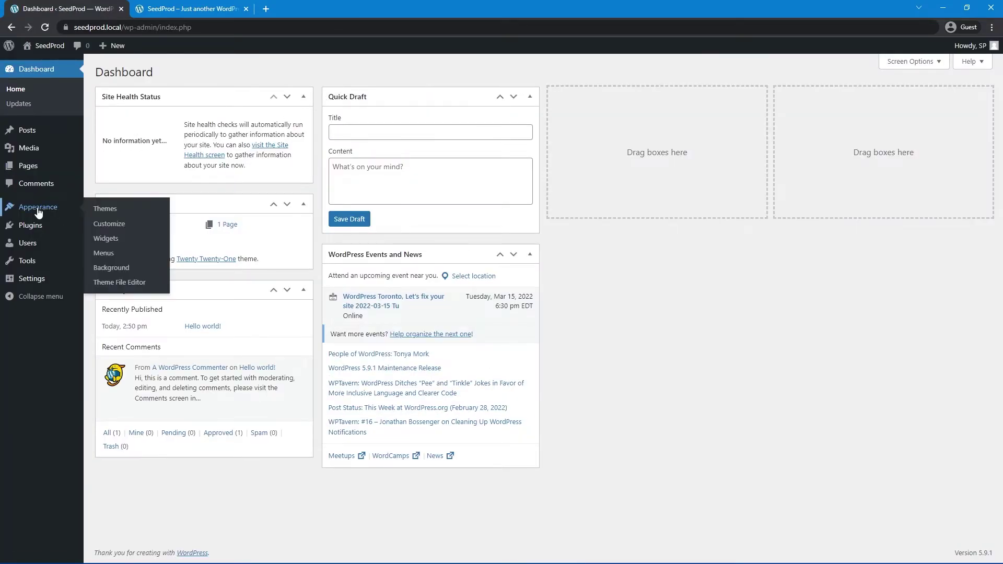
left_click(105, 212)
mouse_move(662, 112)
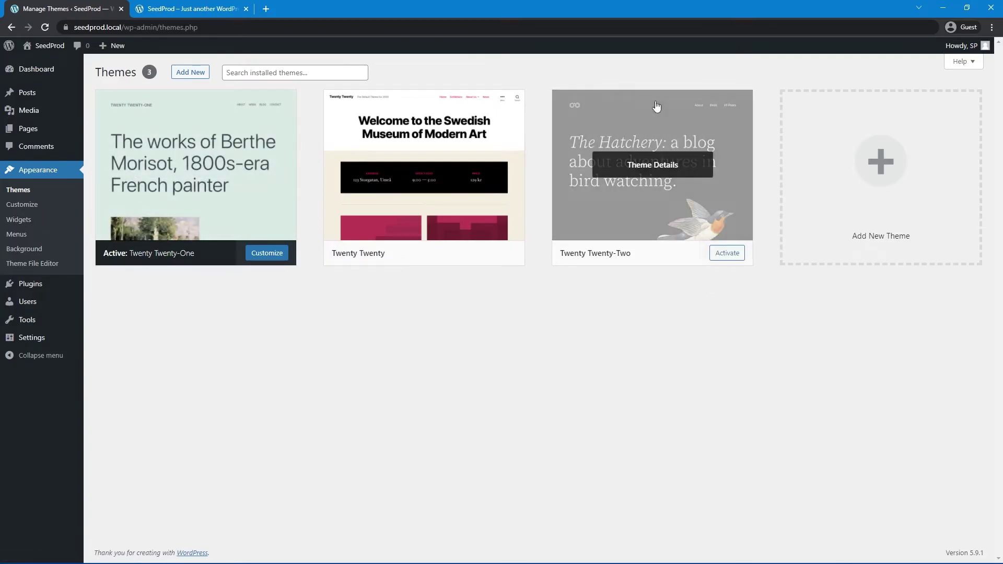
left_click(727, 253)
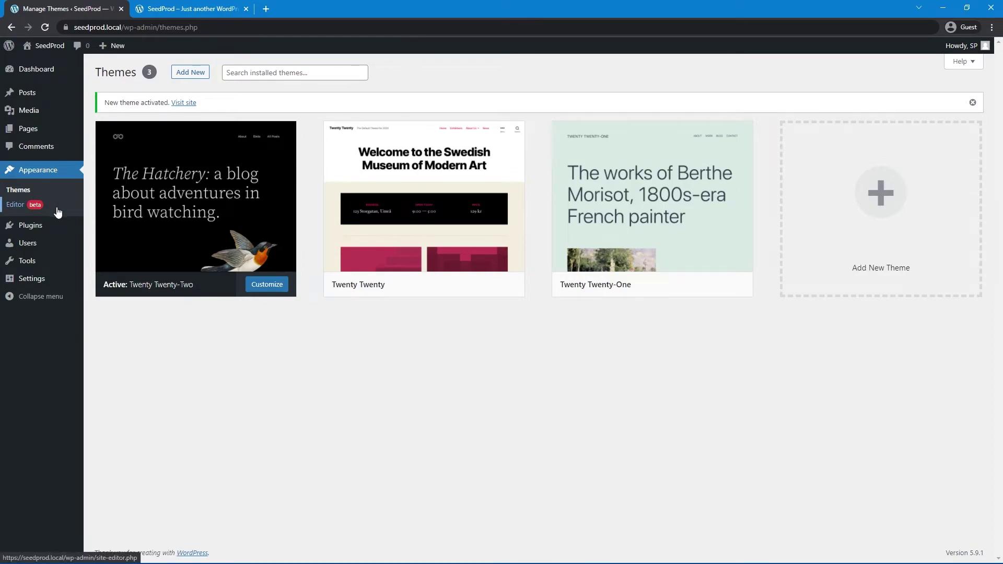
left_click(269, 289)
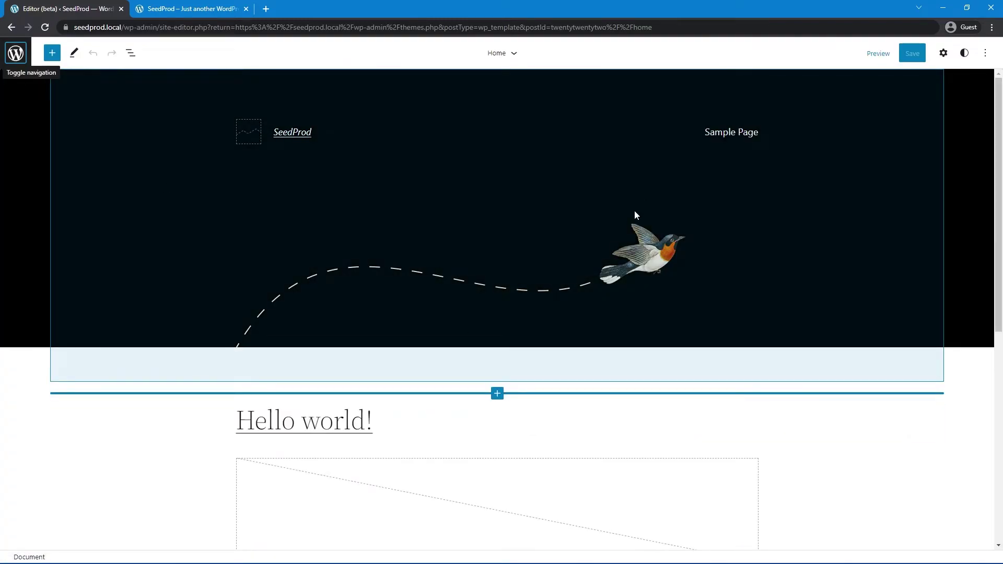
Step: Scroll the Home template down to the footer and back up to the header
scroll(629, 207, "down", 8)
scroll(632, 262, "up", 8)
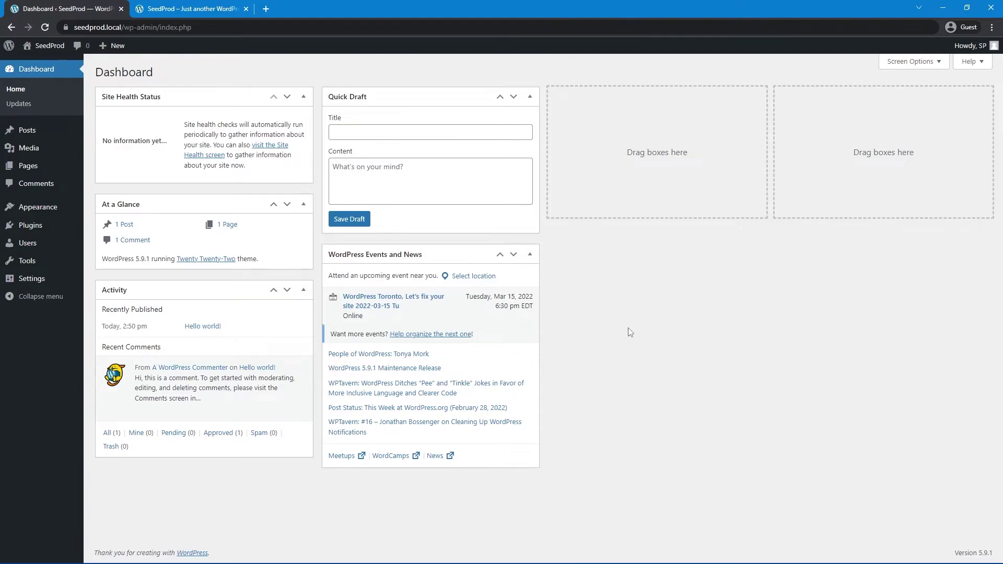
Step: Install and activate the 'insert headers and footers' plugin from Add New, then open its settings
mouse_move(30, 225)
left_click(102, 241)
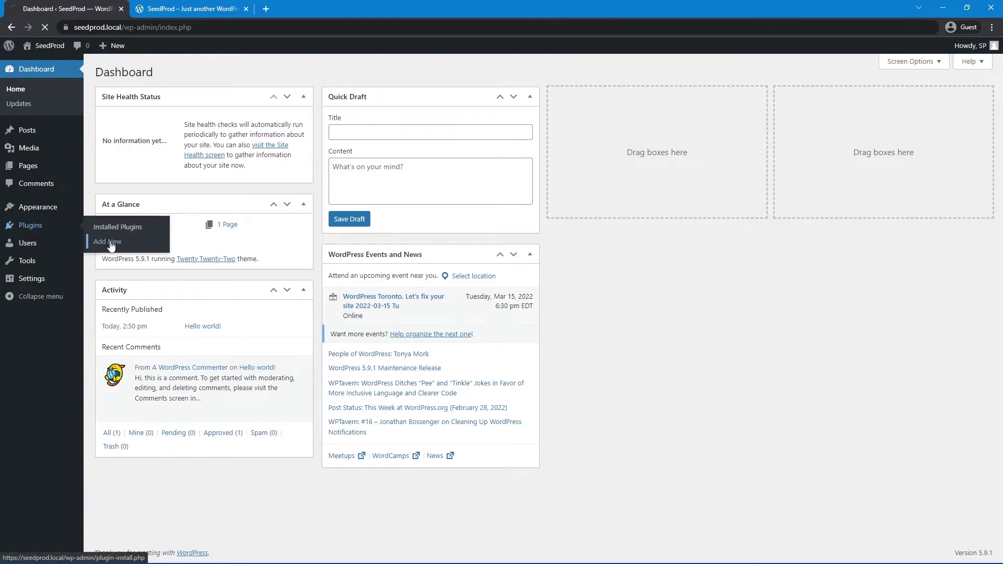
left_click(897, 101)
type("insert headers and footers")
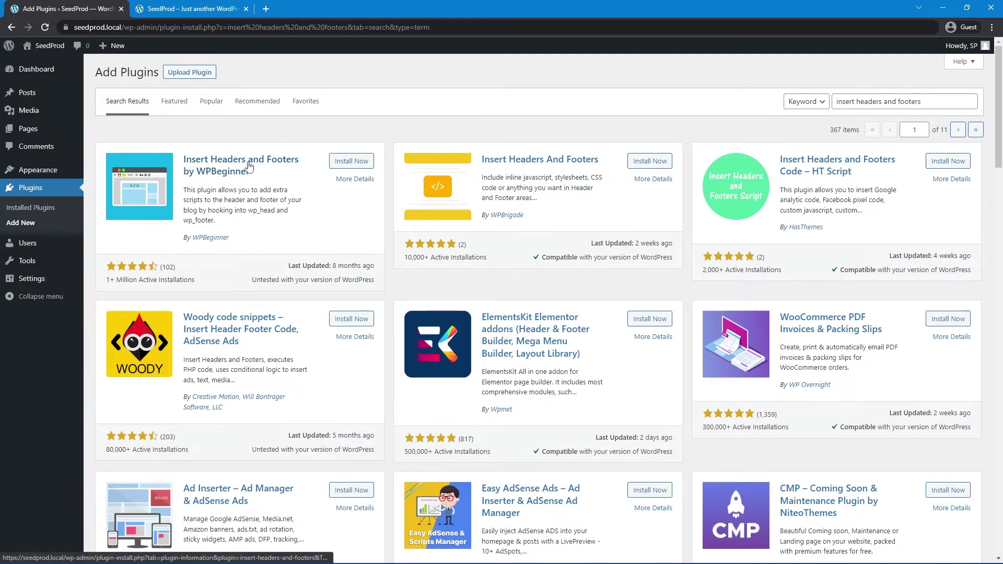
left_click(351, 162)
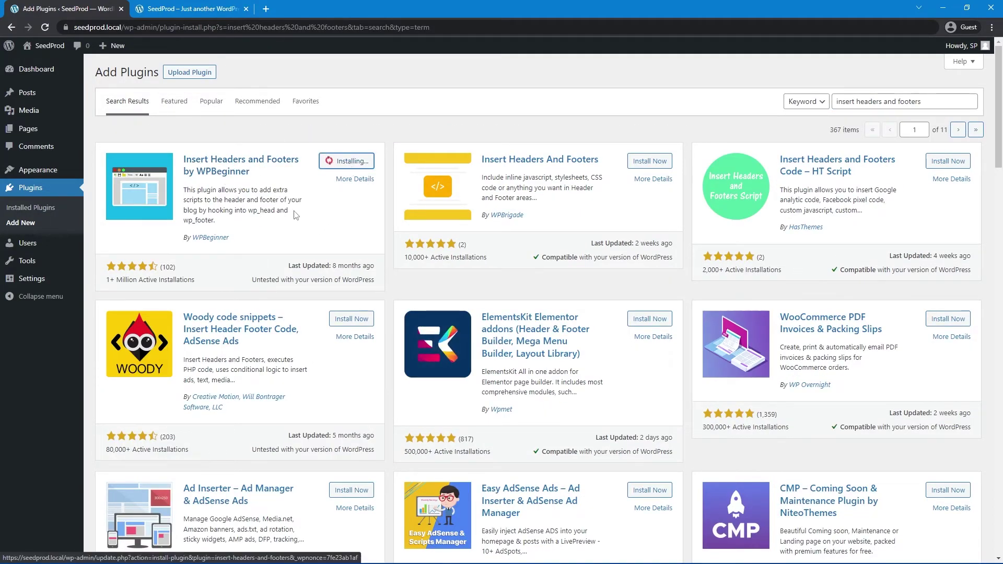
left_click(356, 162)
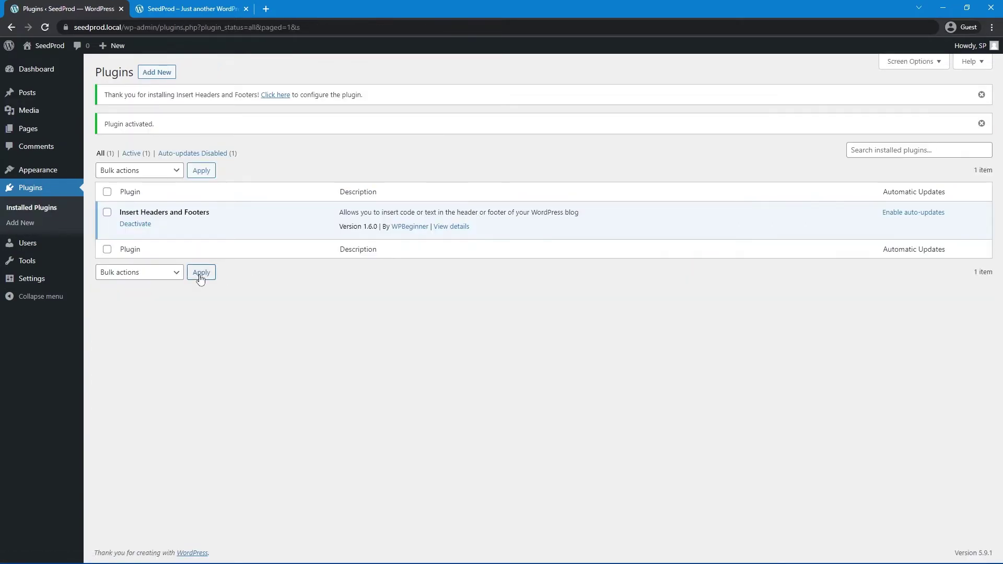
mouse_move(72, 288)
left_click(117, 389)
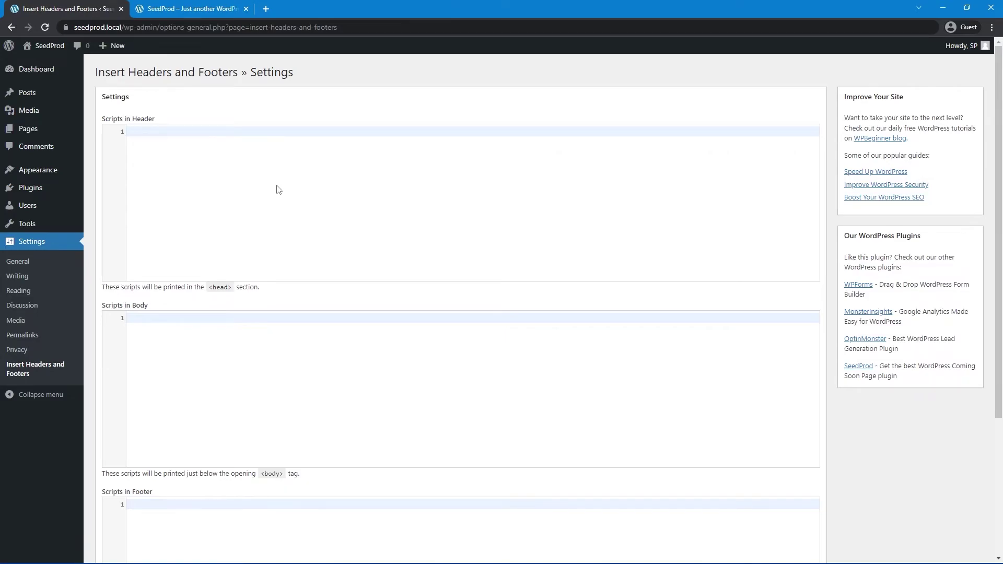
Step: Look over the empty Scripts in Header, Body and Footer boxes on the settings page
scroll(320, 204, "down", 3)
scroll(290, 384, "up", 3)
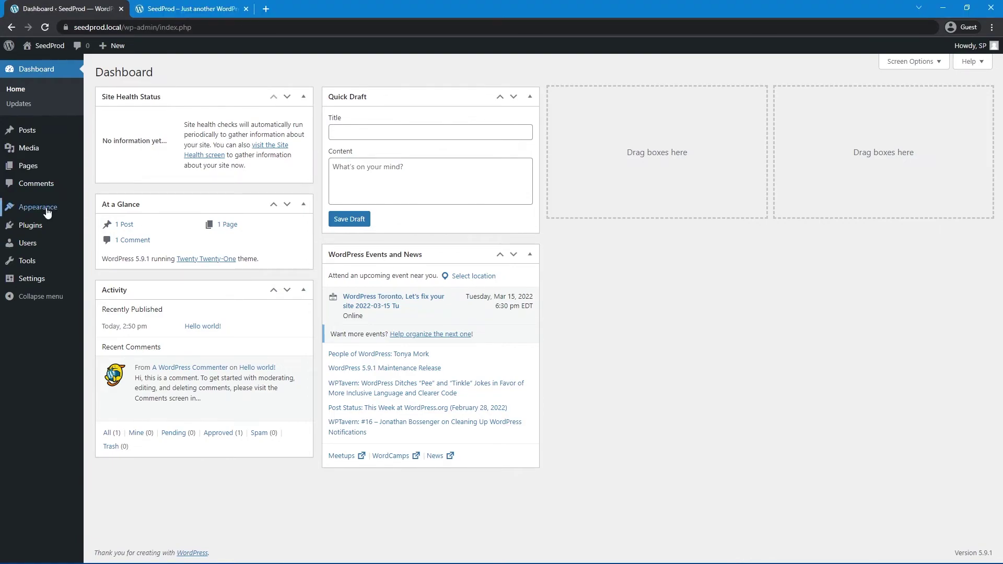
Step: Open the Theme File Editor, accept the direct-editing warning, and view style.css
mouse_move(48, 208)
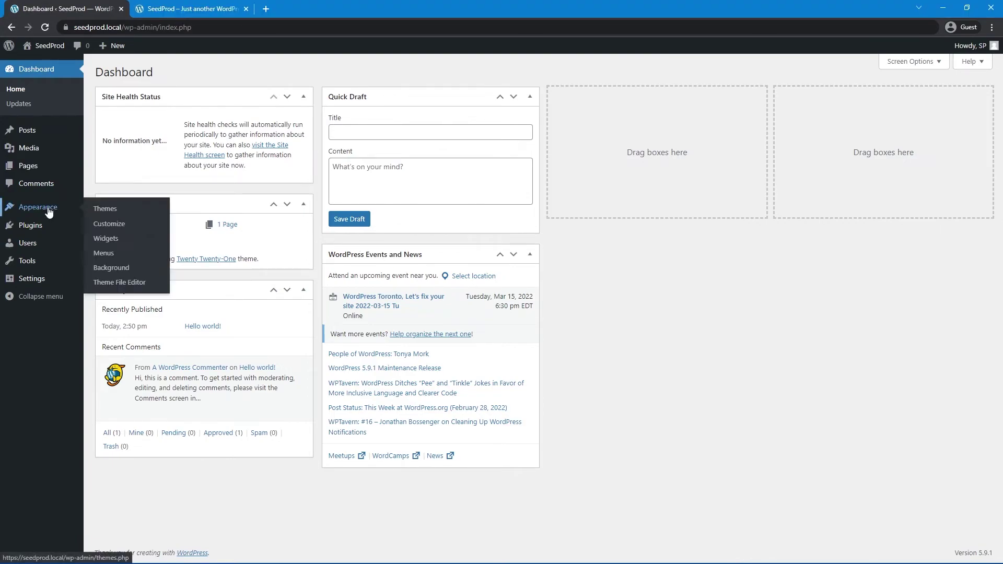
left_click(129, 284)
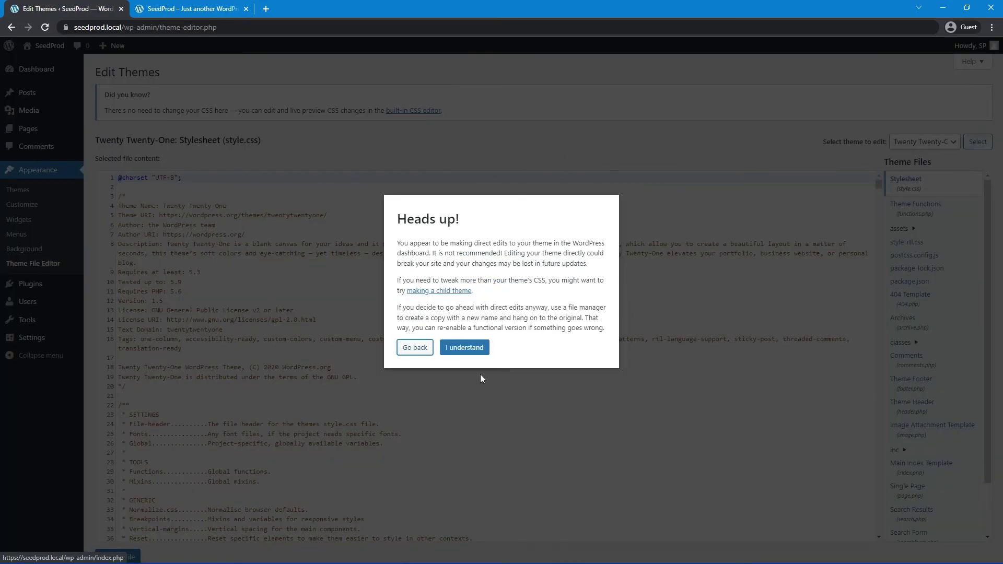
left_click(477, 347)
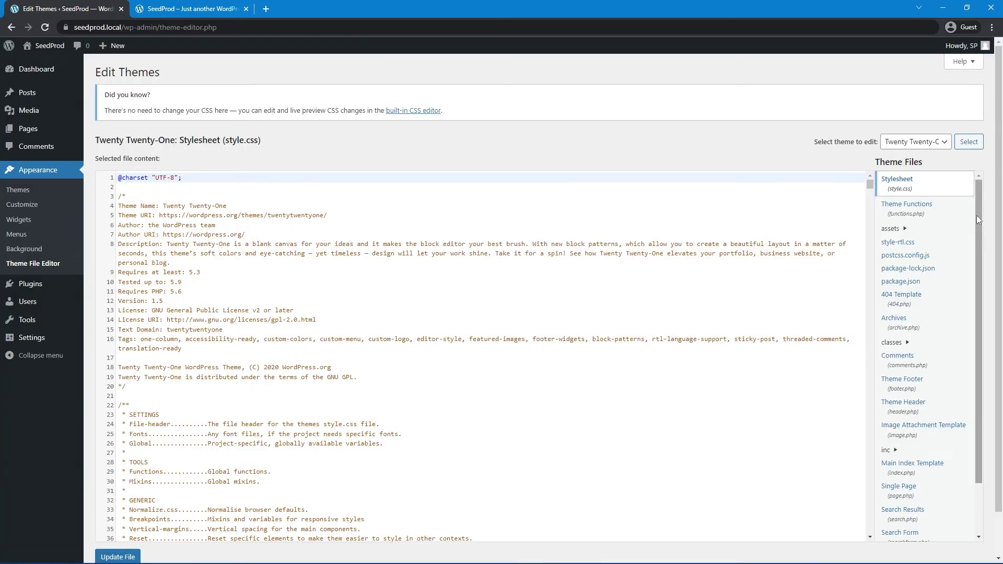
left_click_drag(980, 208, 912, 186)
left_click(912, 186)
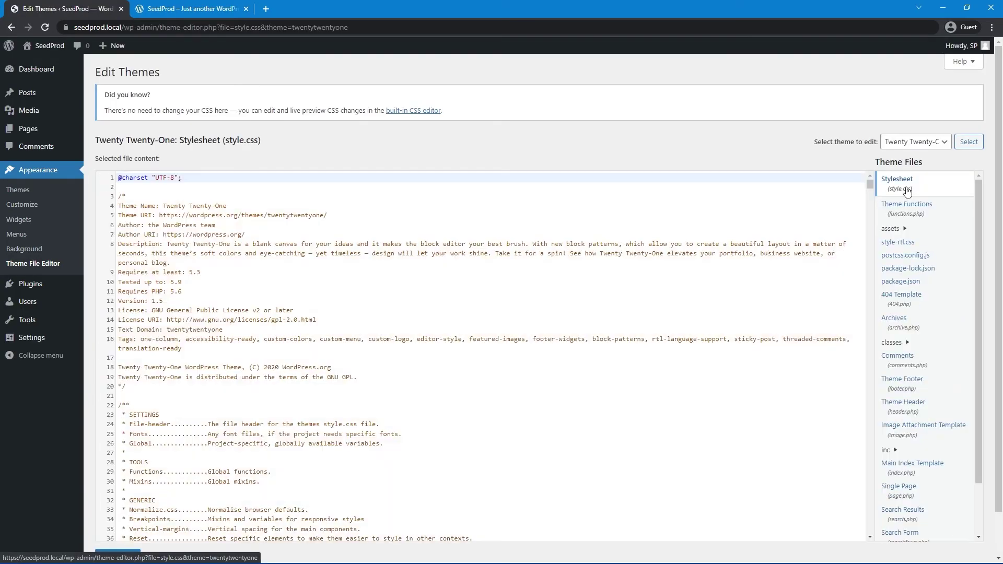
Step: Browse the Theme Files list and open Theme Header (header.php) for editing
scroll(339, 283, "down", 2)
scroll(339, 282, "down", 20)
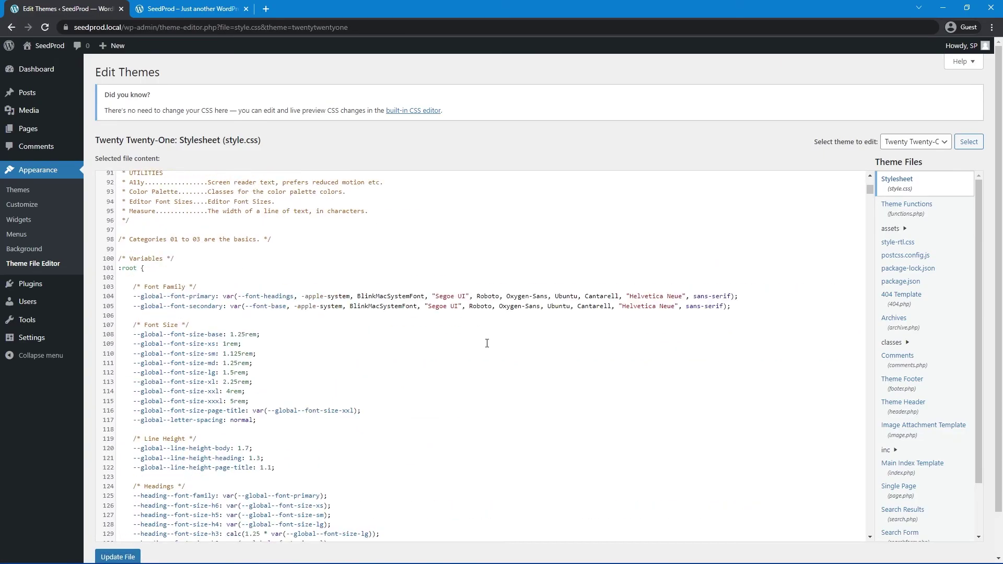
left_click_drag(867, 192, 920, 178)
left_click_drag(982, 205, 996, 289)
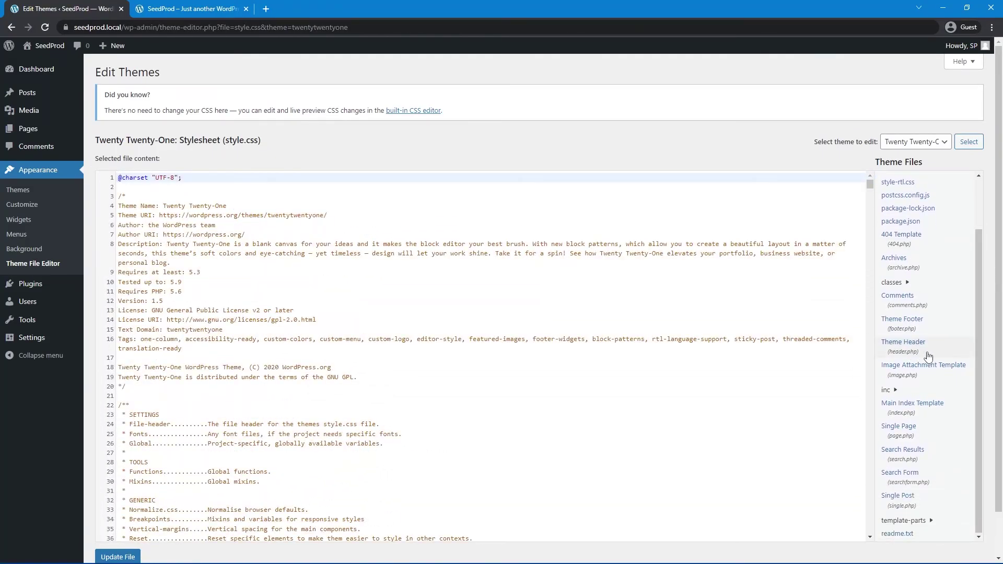
left_click(906, 360)
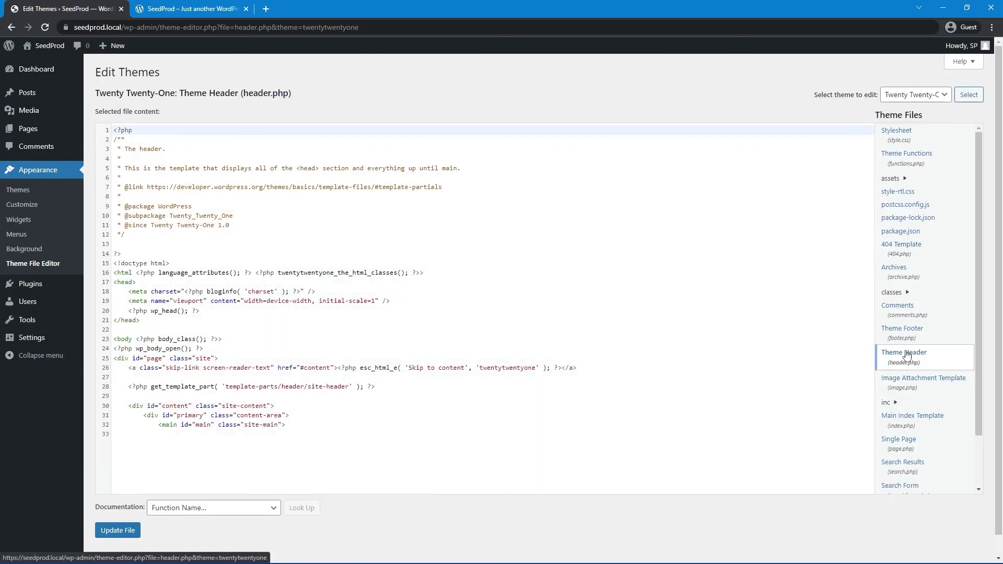